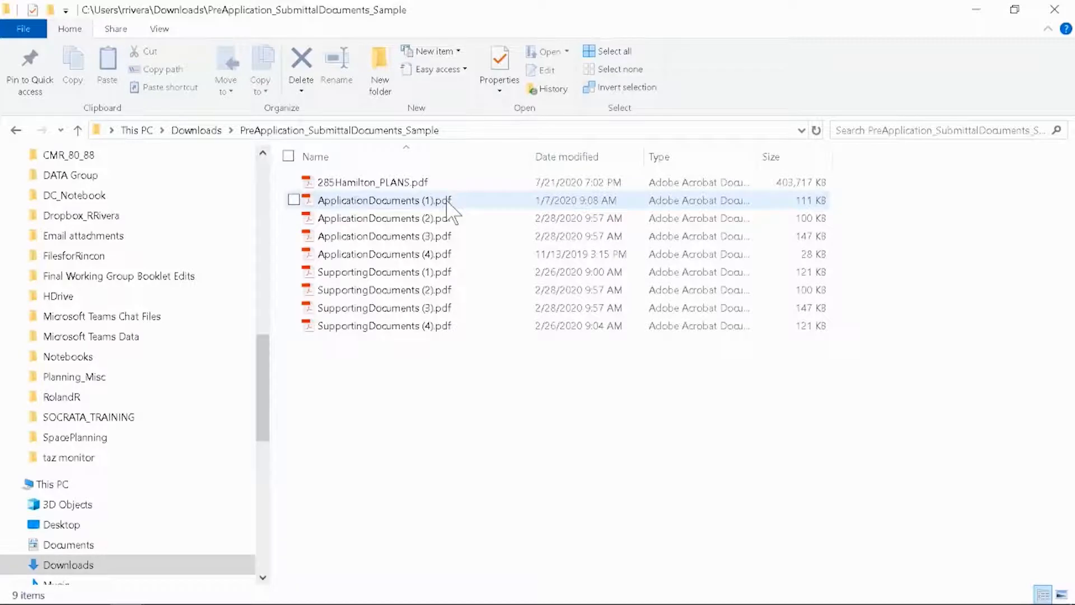
# Select ApplicationDocuments (1) to (4).pdf in the PreApplication_SubmittalDocuments_Sample folder and send them to Acrobat for combining
pyautogui.click(448, 201)
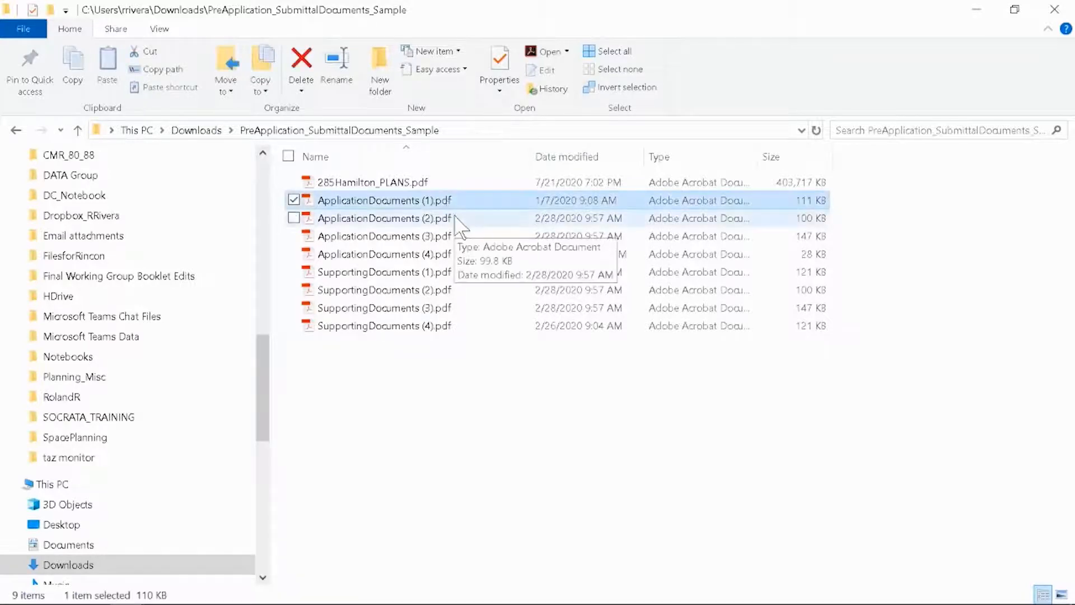
pyautogui.keyDown('ctrl'); pyautogui.click(453, 218); pyautogui.keyUp('ctrl')
pyautogui.keyDown('ctrl'); pyautogui.click(455, 236); pyautogui.keyUp('ctrl')
pyautogui.keyDown('ctrl'); pyautogui.click(482, 255); pyautogui.keyUp('ctrl')
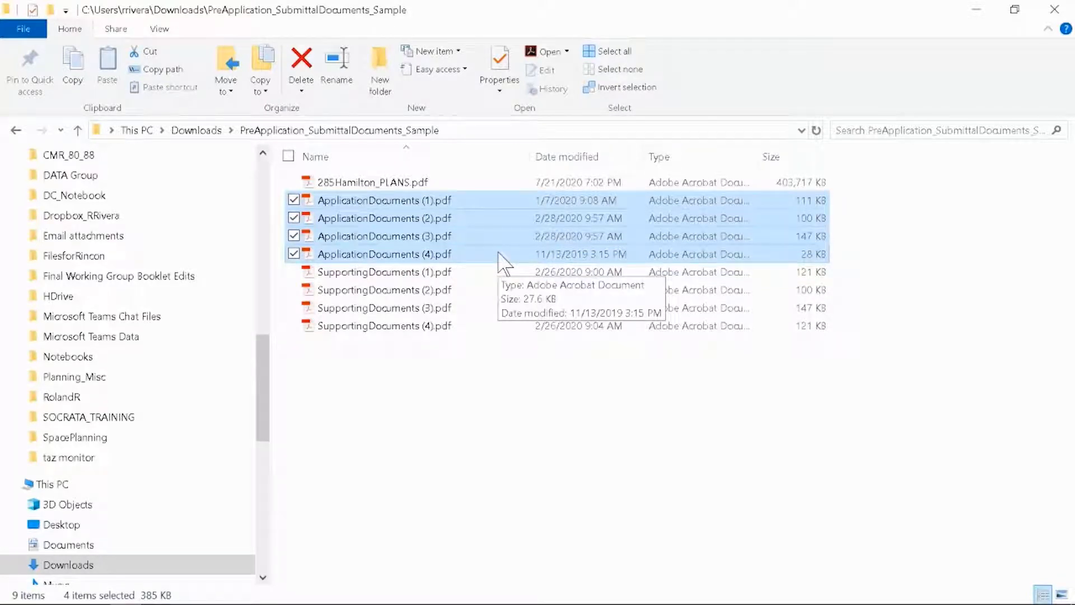
pyautogui.rightClick(452, 238)
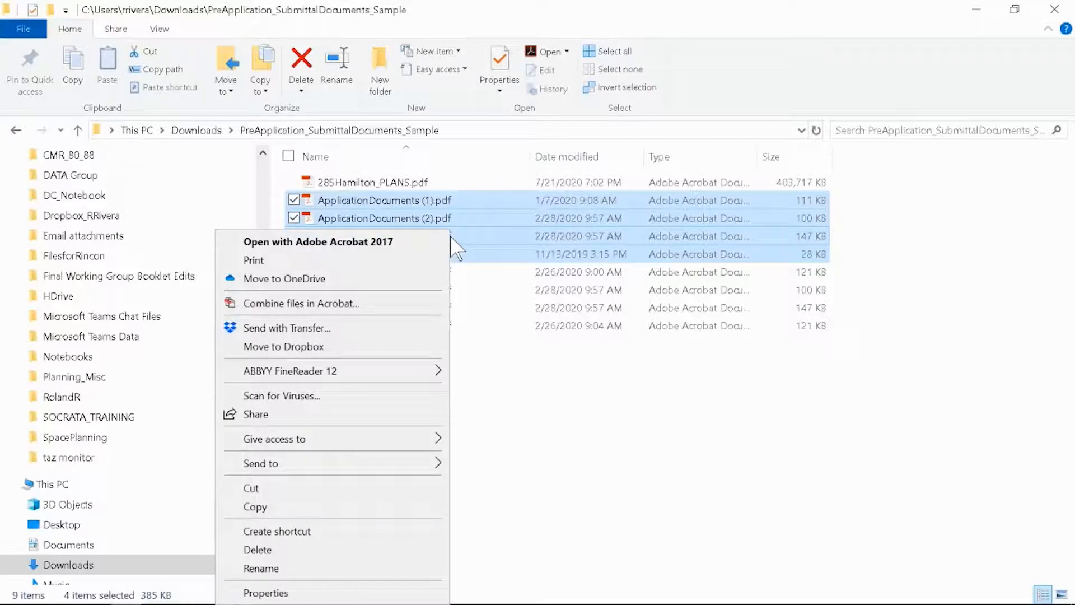
pyautogui.click(418, 302)
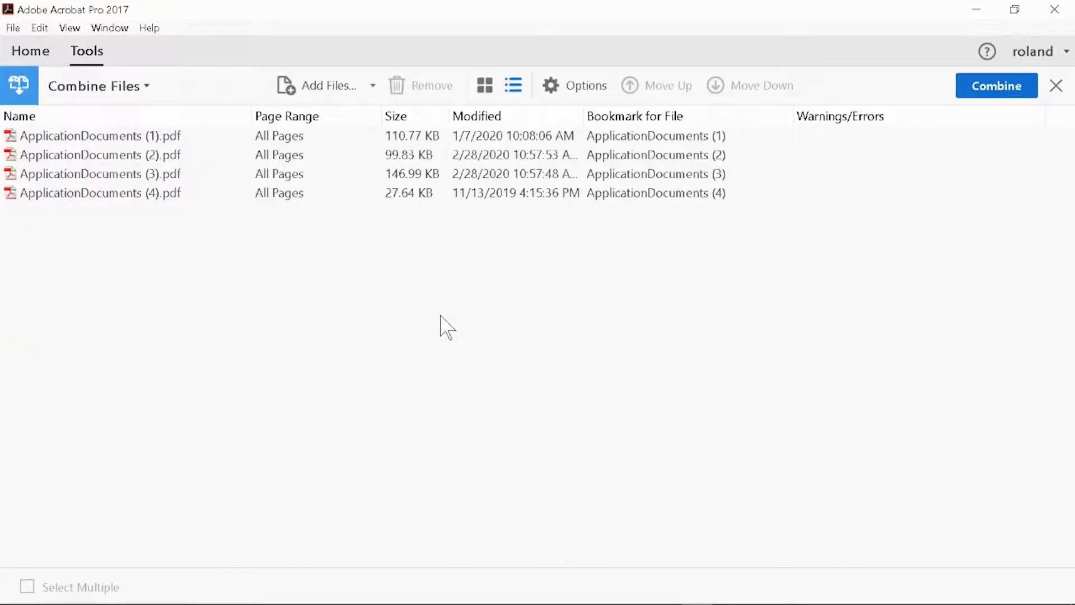
# Reorder the ApplicationDocuments files as (1), (4), (3), (2) and combine them into a single PDF
pyautogui.click(190, 195)
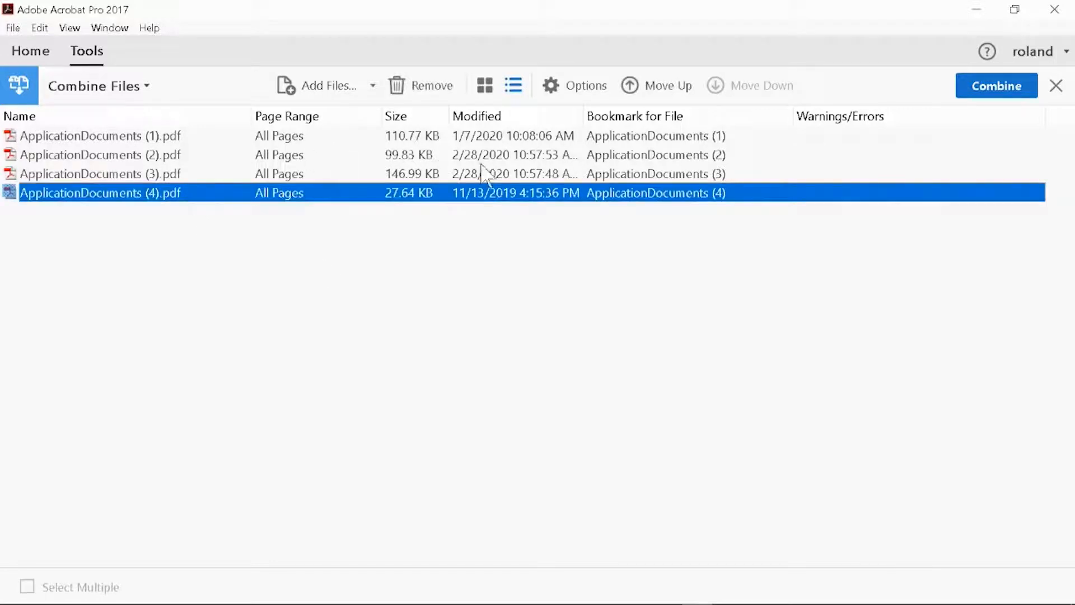
pyautogui.click(653, 87)
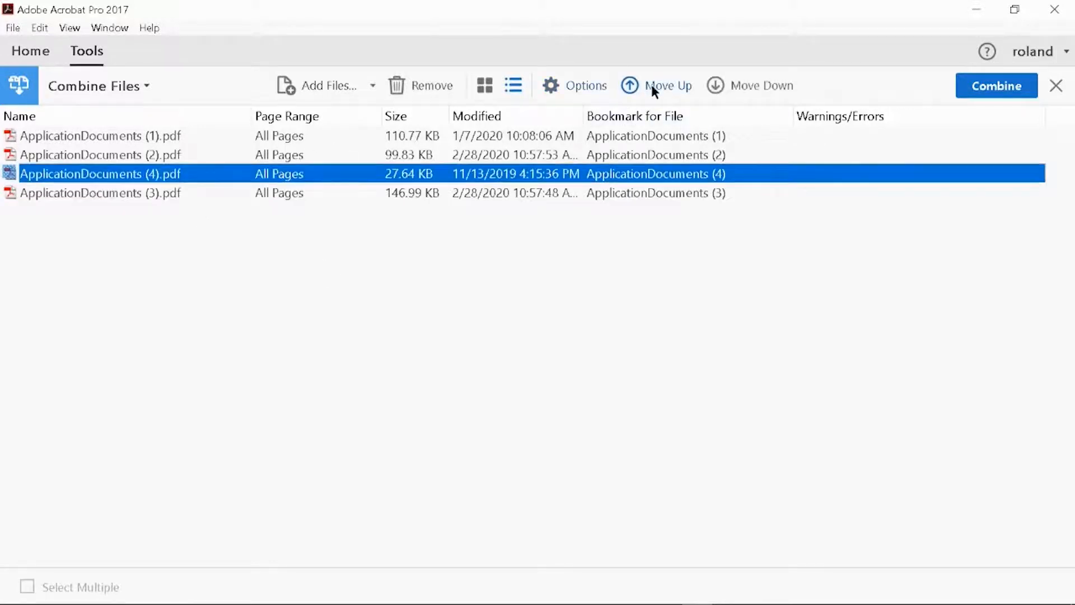
pyautogui.click(652, 87)
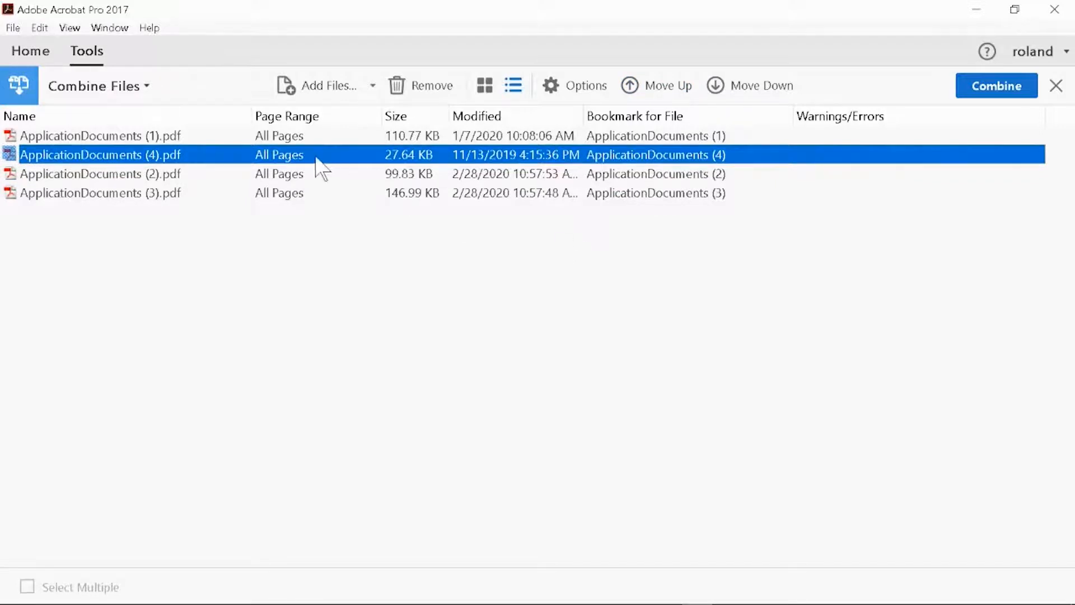
pyautogui.click(320, 175)
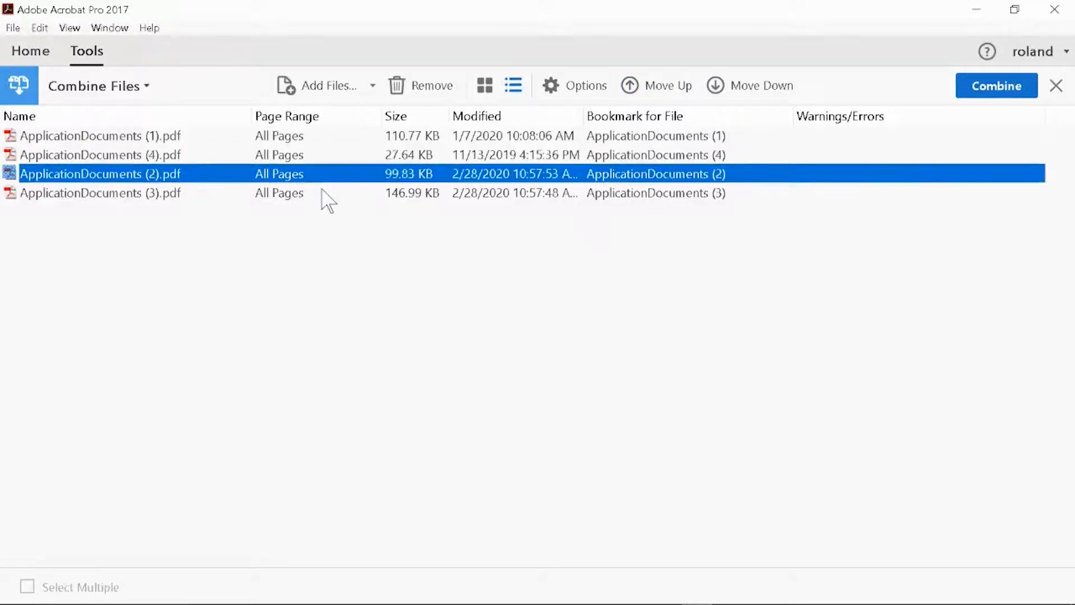
pyautogui.click(751, 87)
pyautogui.click(617, 306)
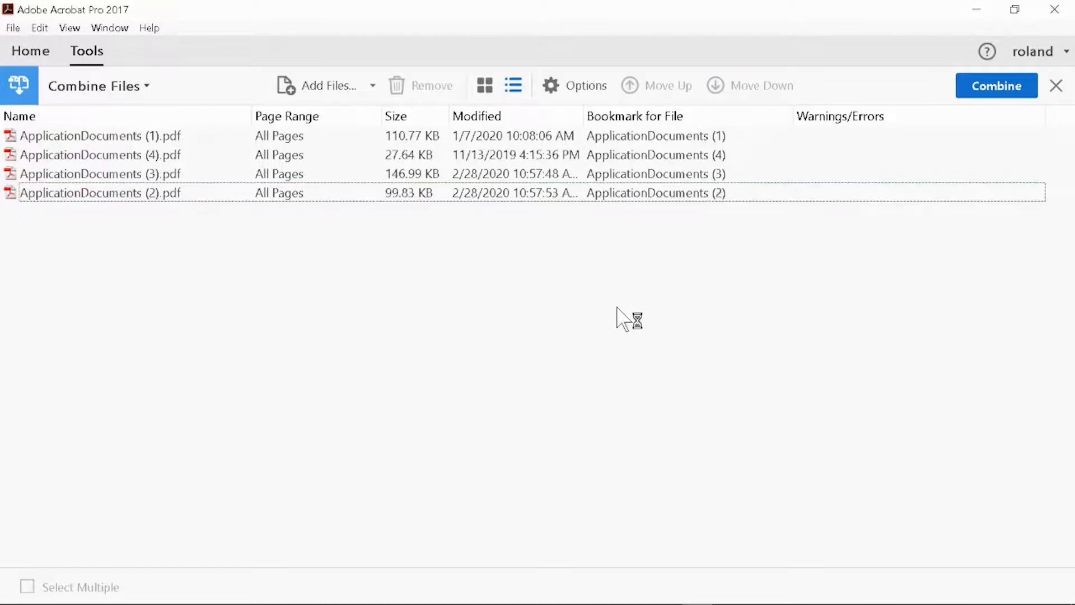
pyautogui.click(997, 89)
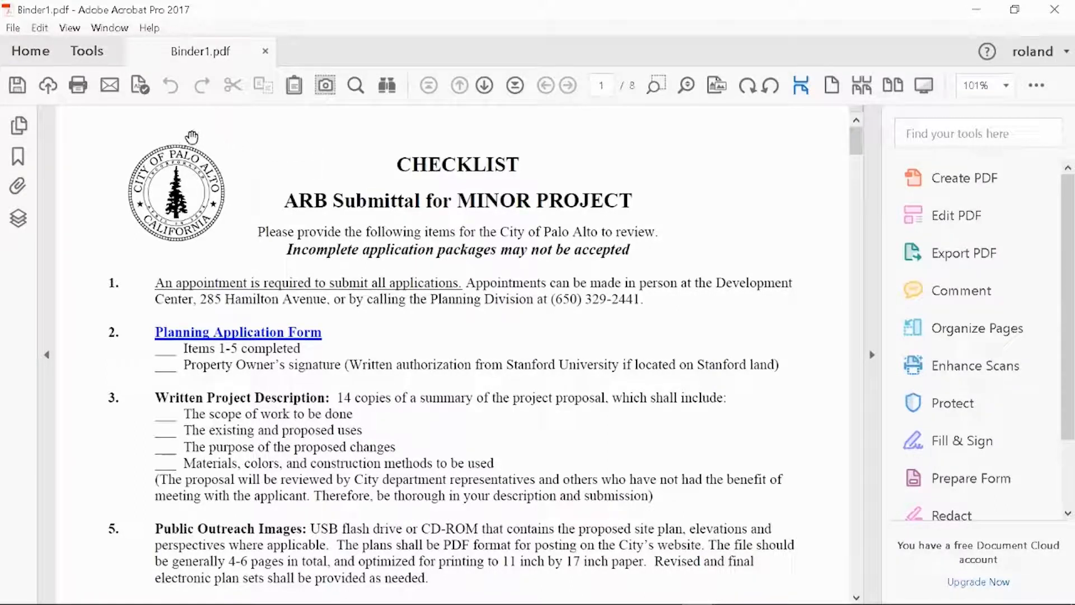
# Save the combined application PDF as C1_285HAMILTON_APPLY.pdf in the PreApplication_SubmittalDocuments_Sample folder
pyautogui.click(12, 27)
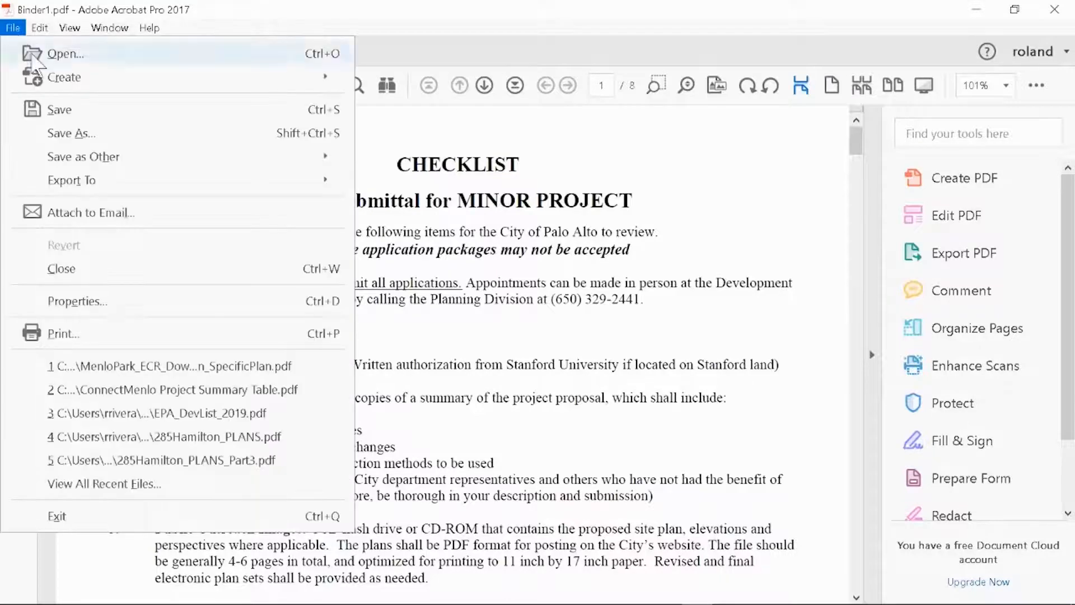
pyautogui.click(83, 135)
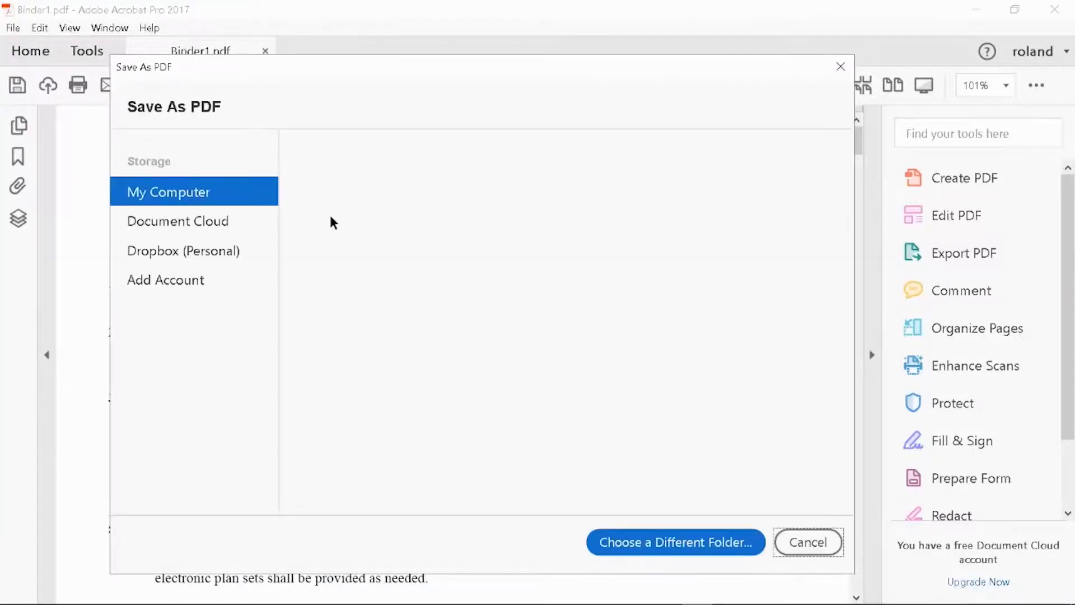
pyautogui.click(583, 336)
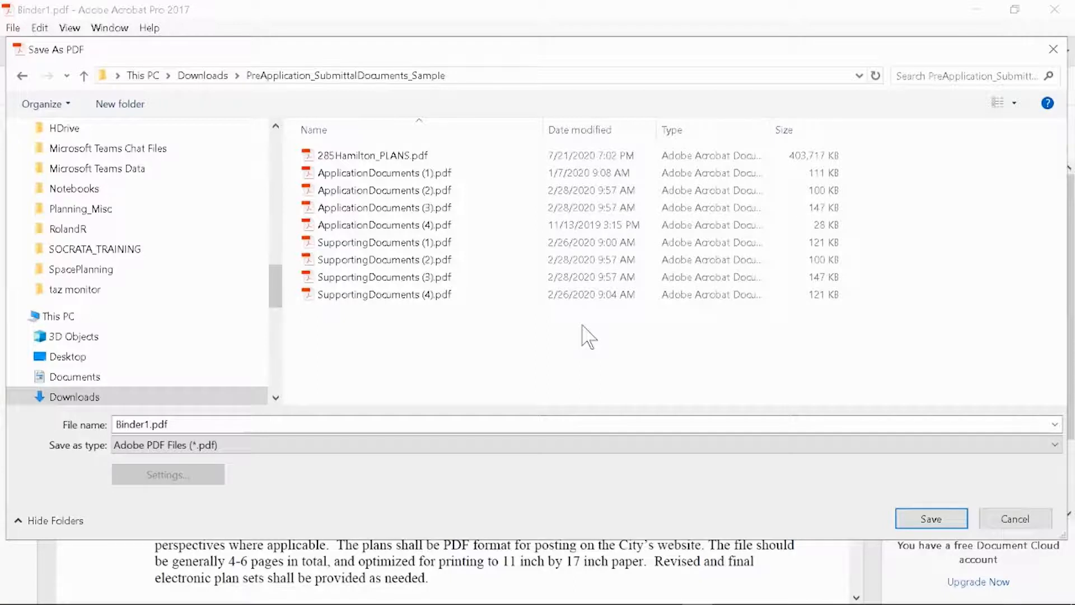
pyautogui.click(171, 424)
pyautogui.press('BackSpace')
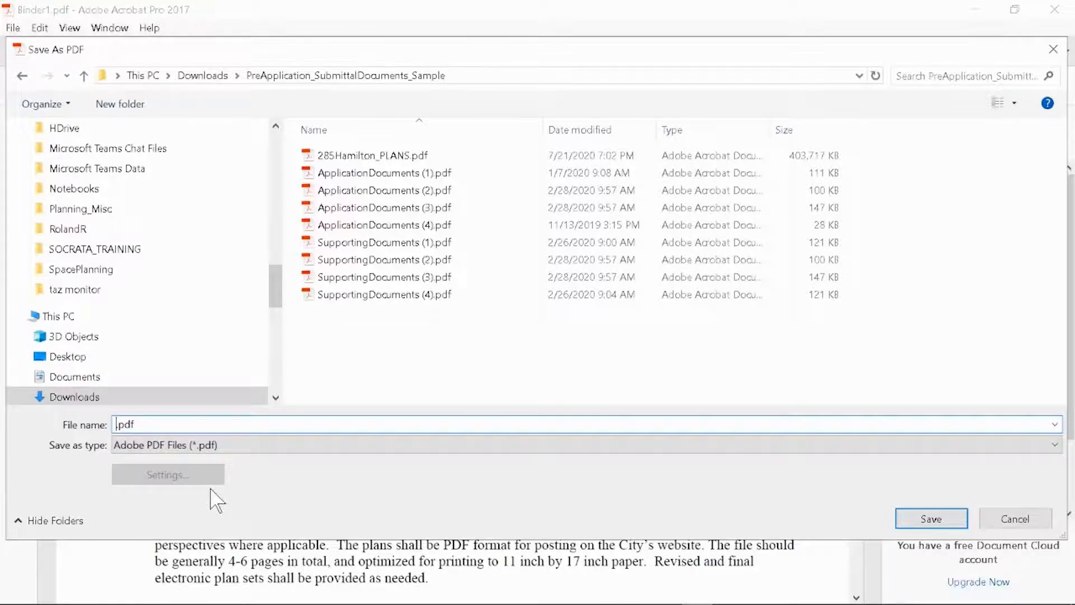
pyautogui.write('C1 ')
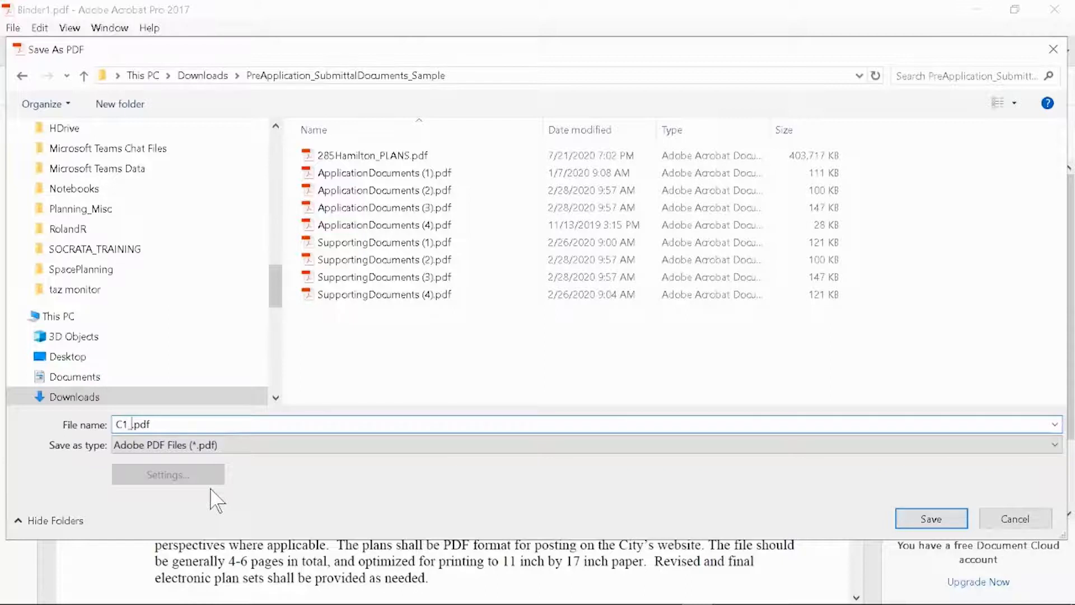
pyautogui.write('285HAMILTO')
pyautogui.write('N_')
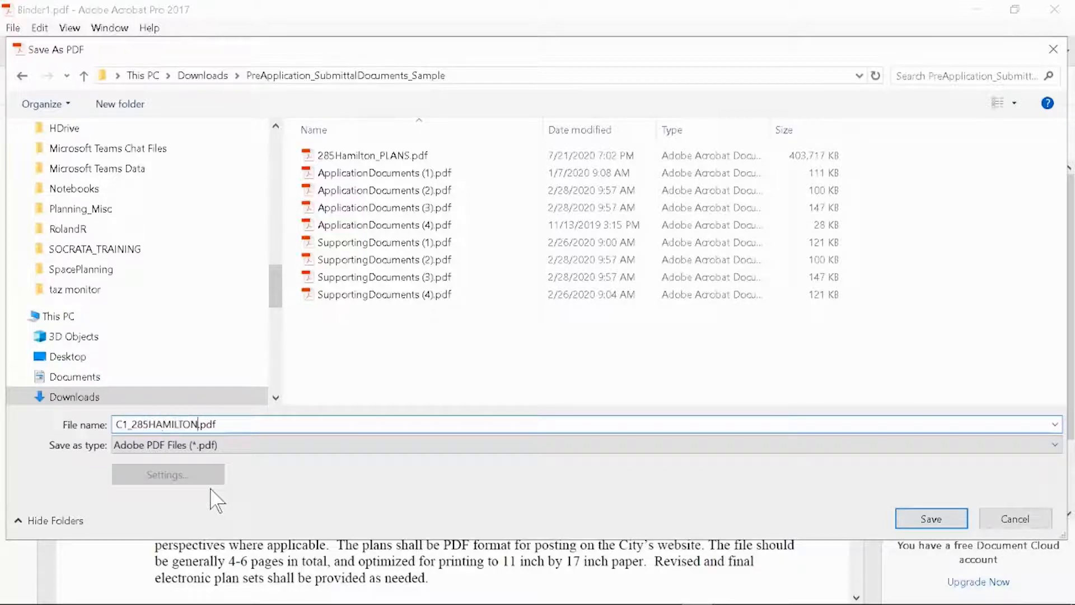
pyautogui.write('APPLY')
pyautogui.click(927, 521)
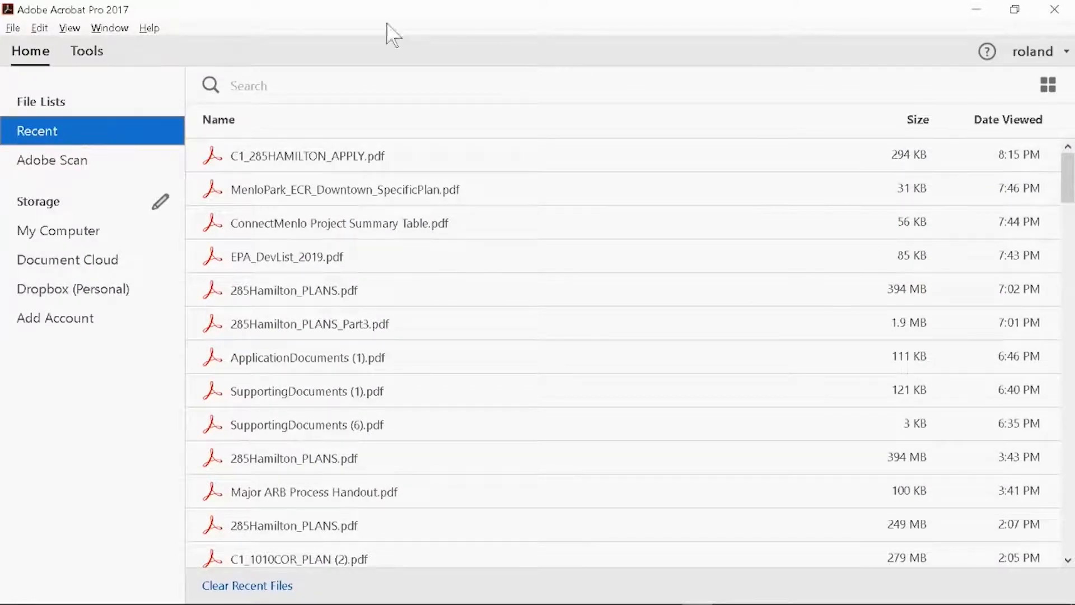
# Start a new combination of files into a single PDF and add SupportingDocuments (1) to (4).pdf
pyautogui.click(14, 28)
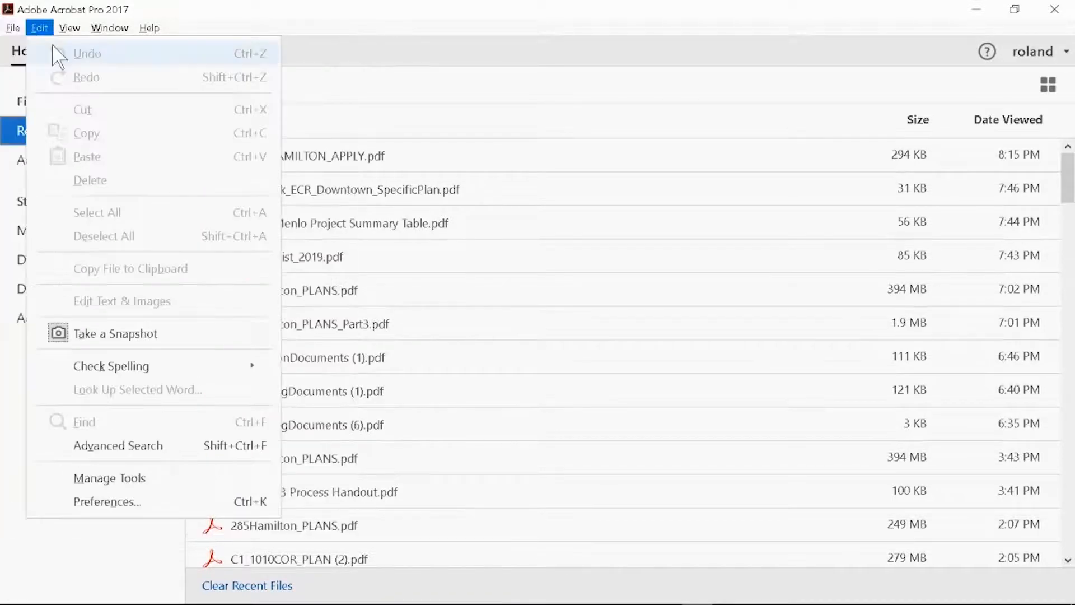
pyautogui.moveTo(60, 84)
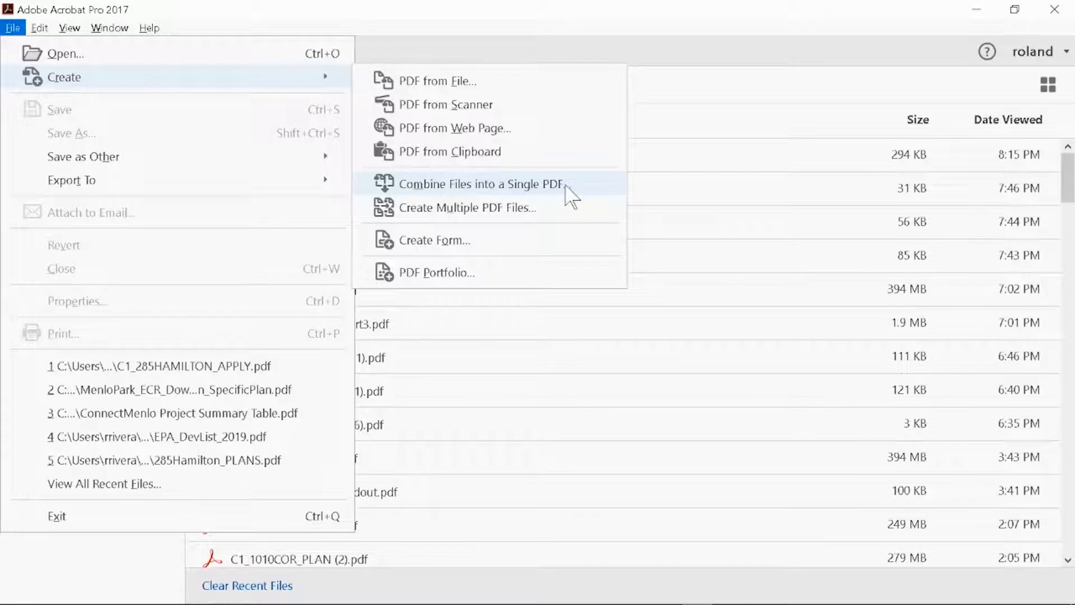
pyautogui.click(586, 190)
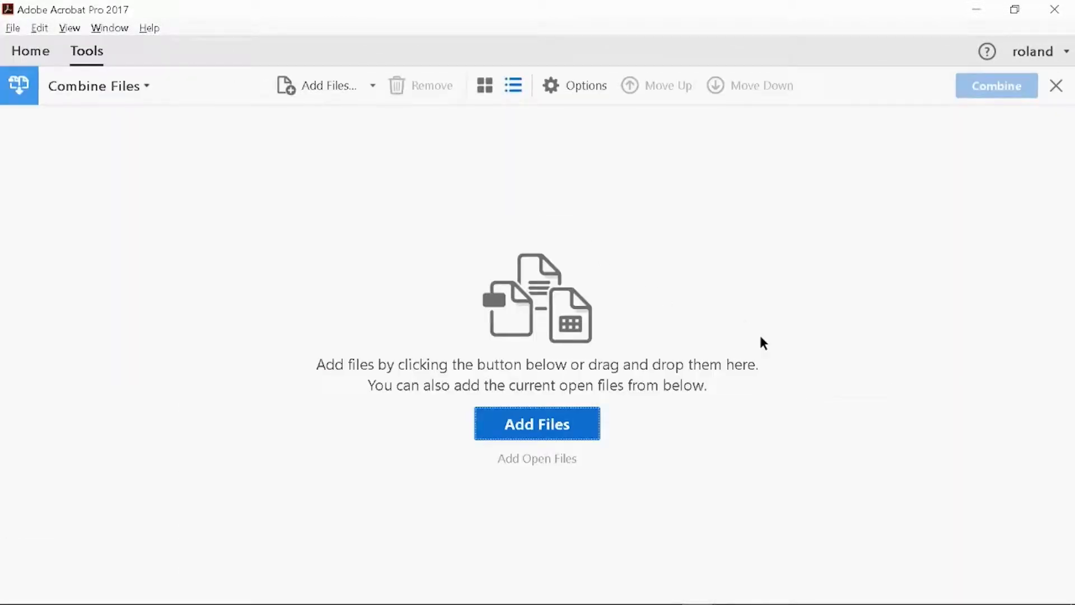
pyautogui.click(575, 414)
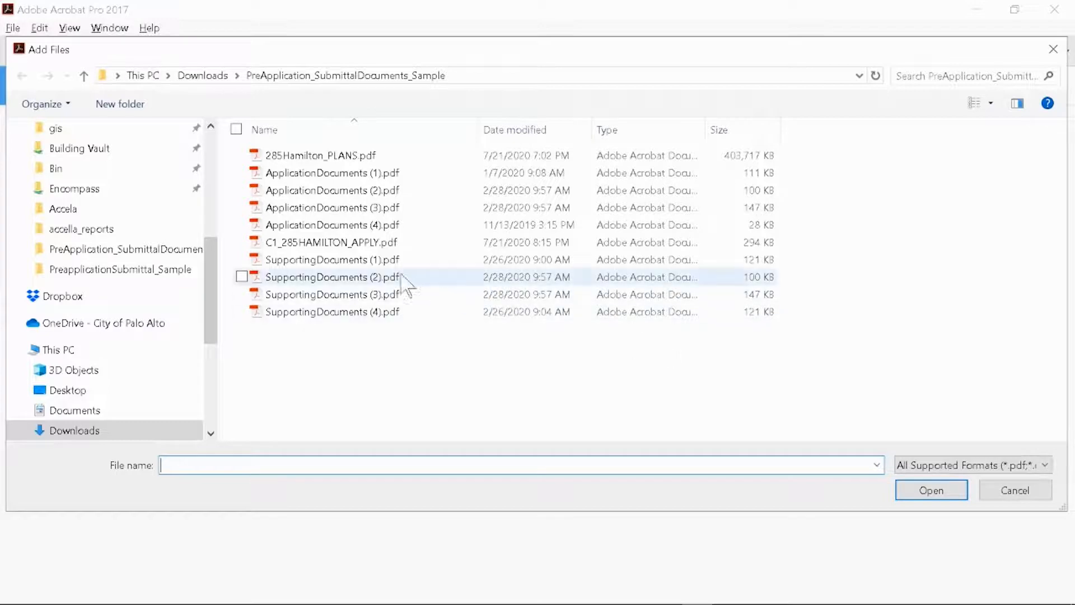
pyautogui.click(372, 261)
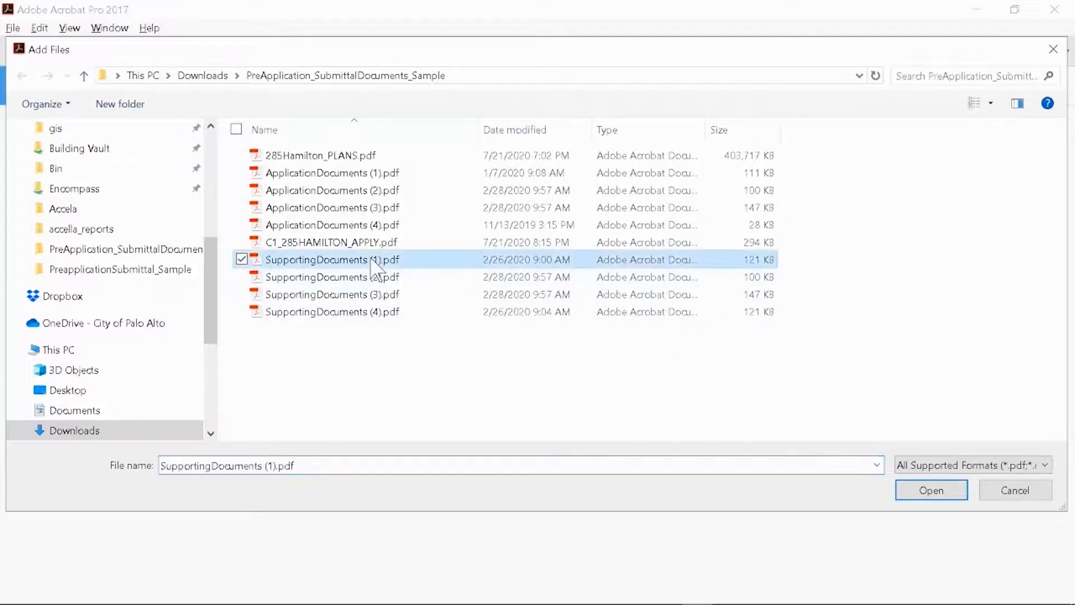
pyautogui.keyDown('shift'); pyautogui.click(347, 309); pyautogui.keyUp('shift')
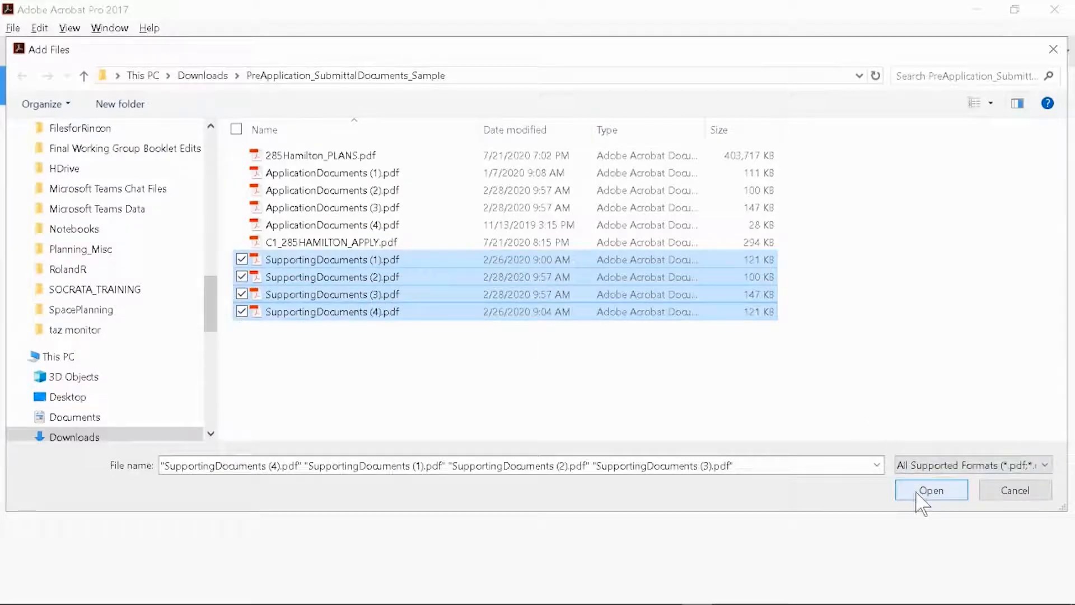
pyautogui.click(921, 492)
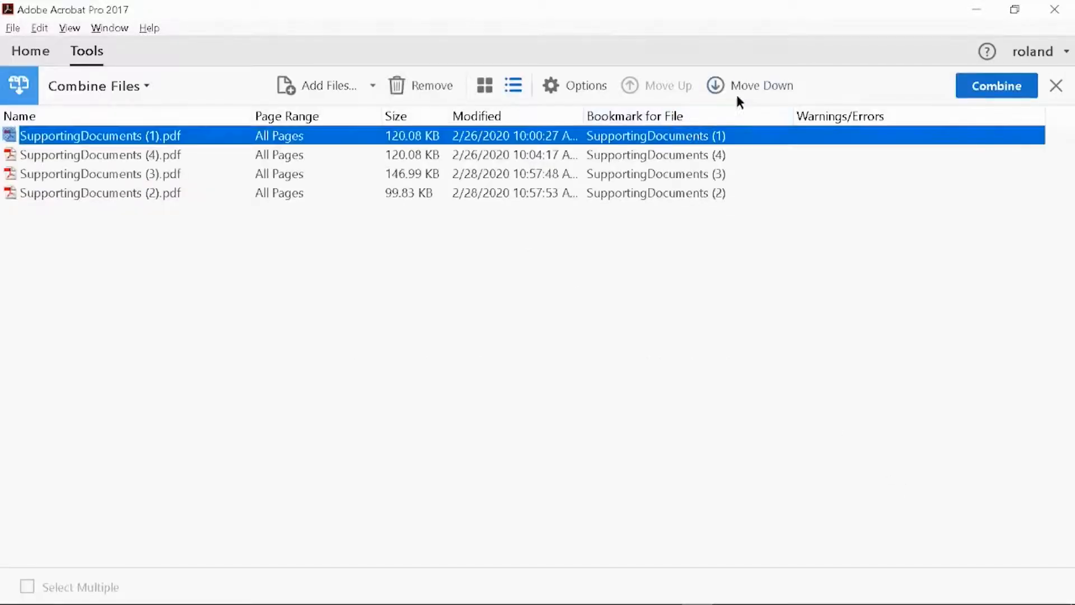
# Reorder the SupportingDocuments files as (1), (3), (2), (4) and combine them into a single PDF
pyautogui.click(752, 81)
pyautogui.click(752, 85)
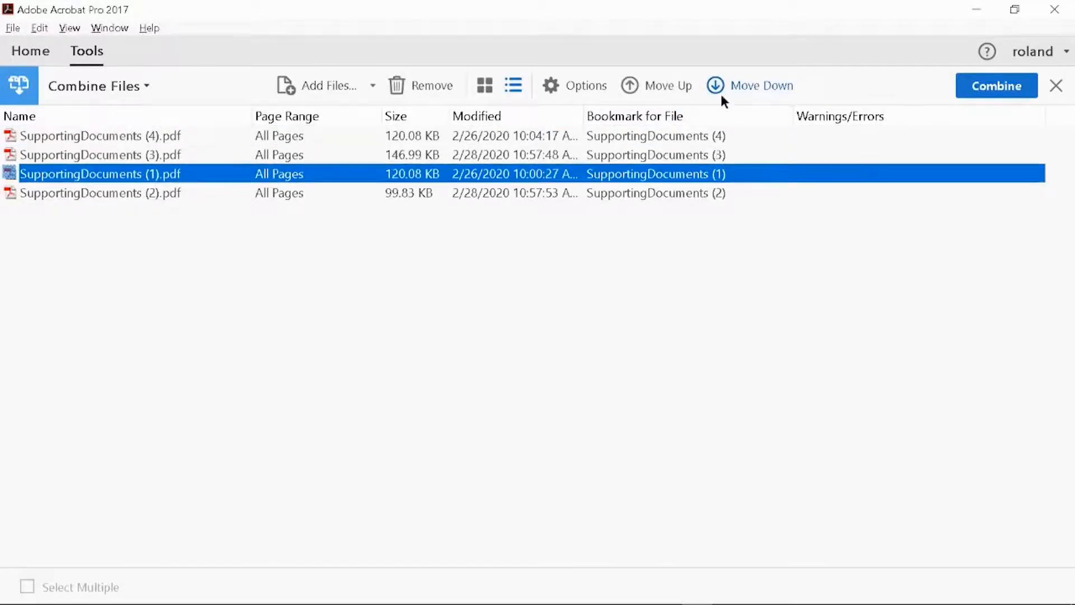
pyautogui.click(675, 136)
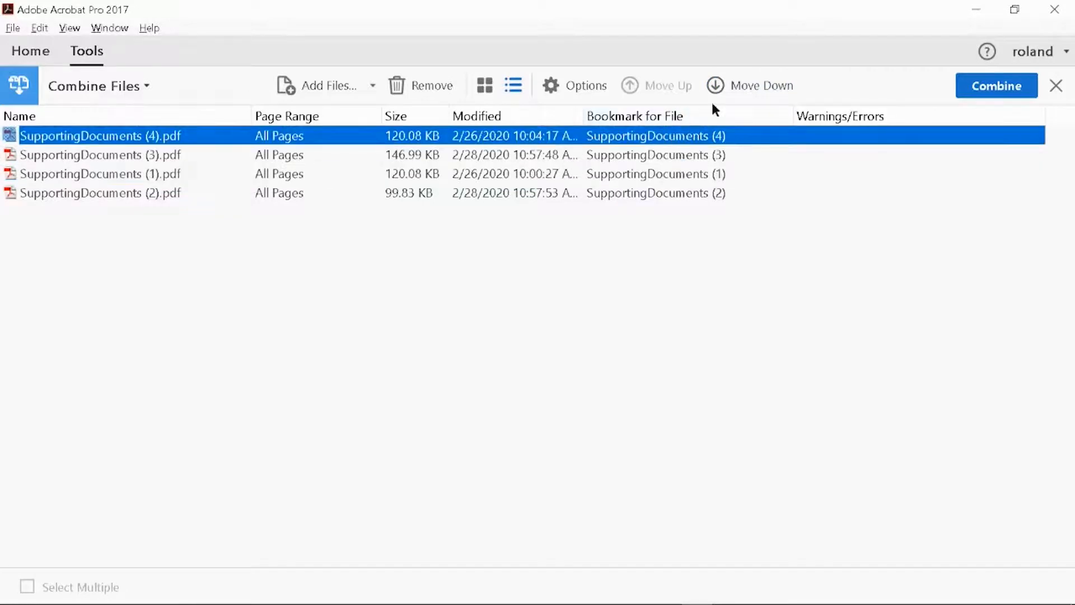
pyautogui.click(734, 86)
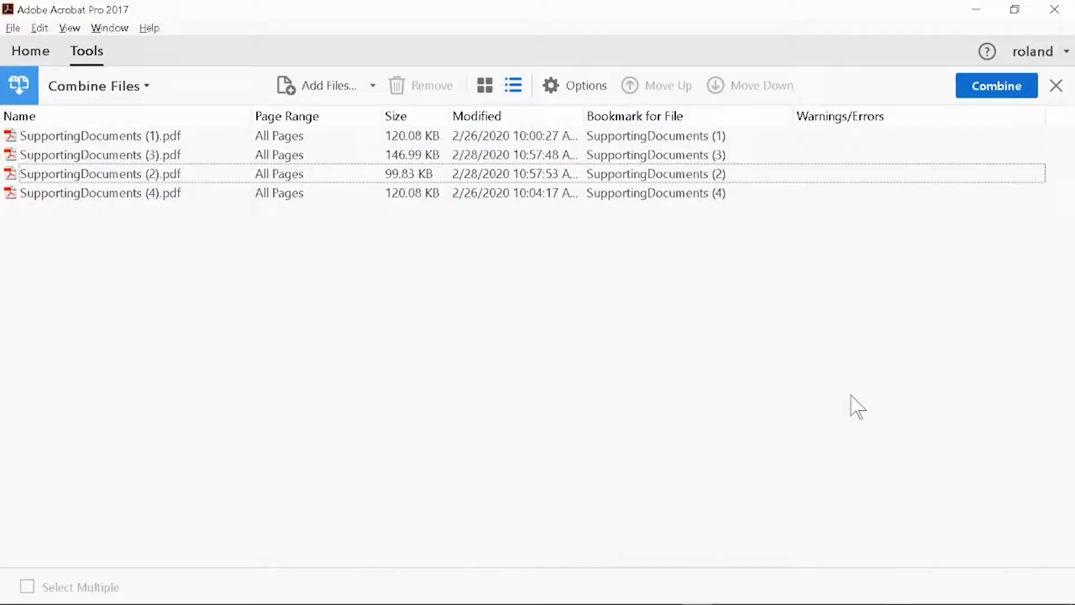
pyautogui.click(1003, 89)
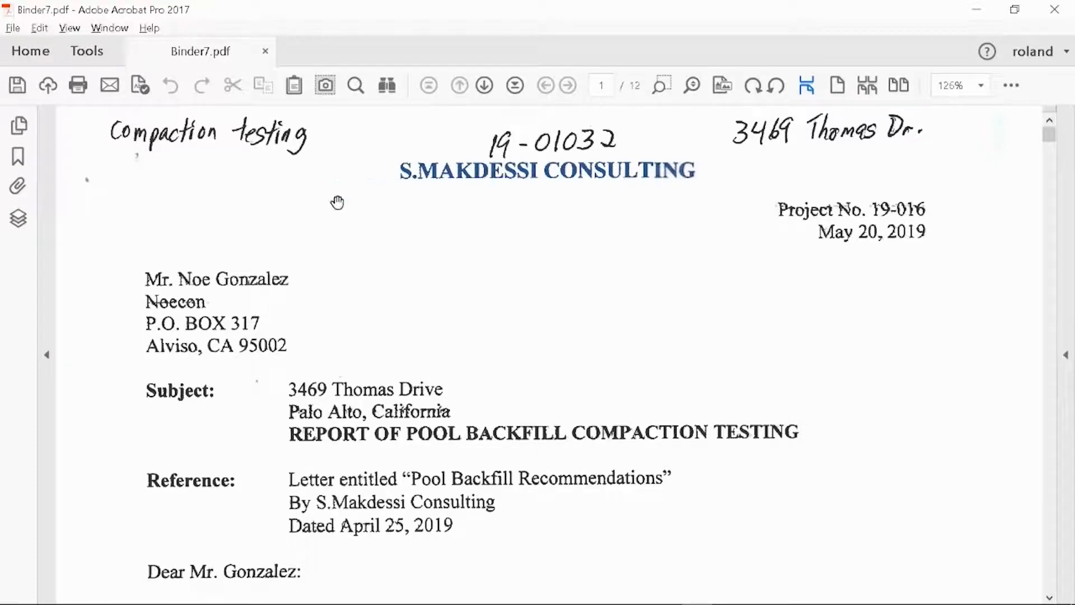
# Save the combined supporting documents as C1_285HAMILTON_DOCS.pdf in the PreApplication_SubmittalDocuments_Sample folder
pyautogui.click(17, 34)
pyautogui.click(71, 133)
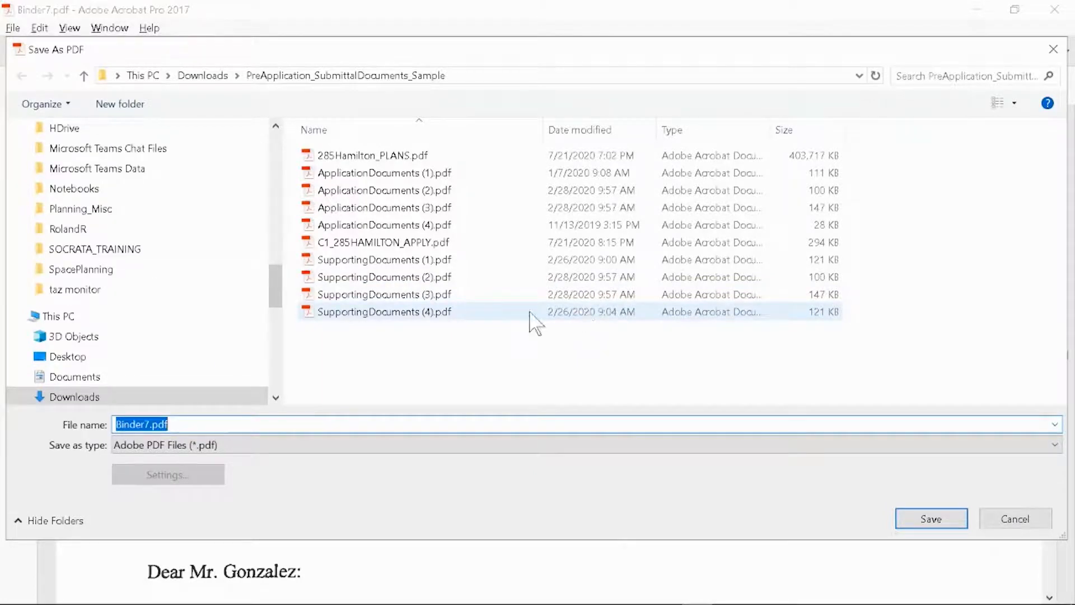
pyautogui.click(148, 424)
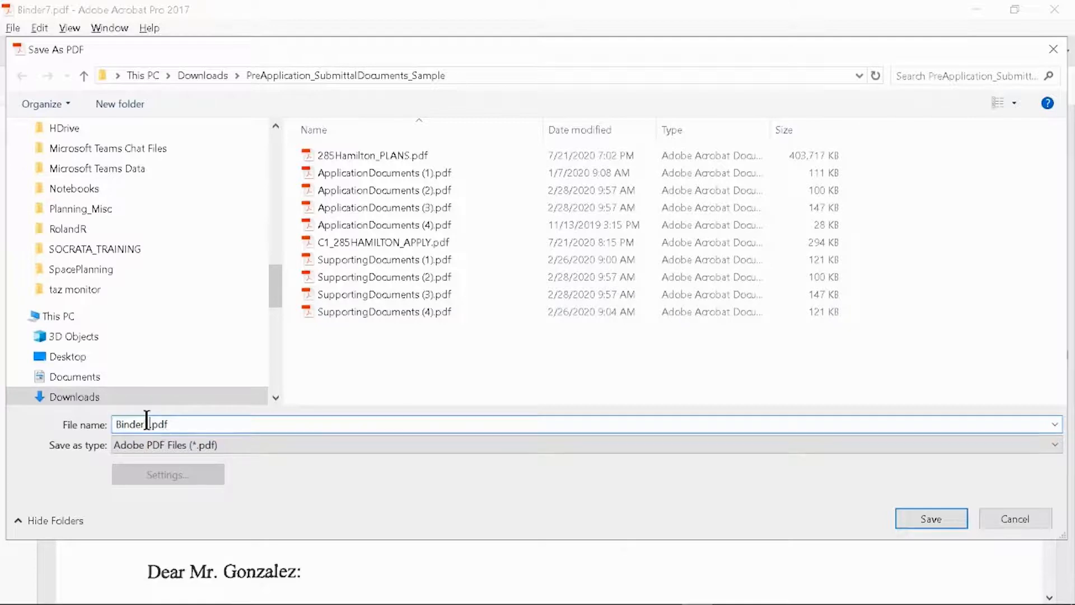
pyautogui.moveTo(150, 424); pyautogui.dragTo(99, 424)
pyautogui.press('BackSpace')
pyautogui.write('C1_285HAMILTON_')
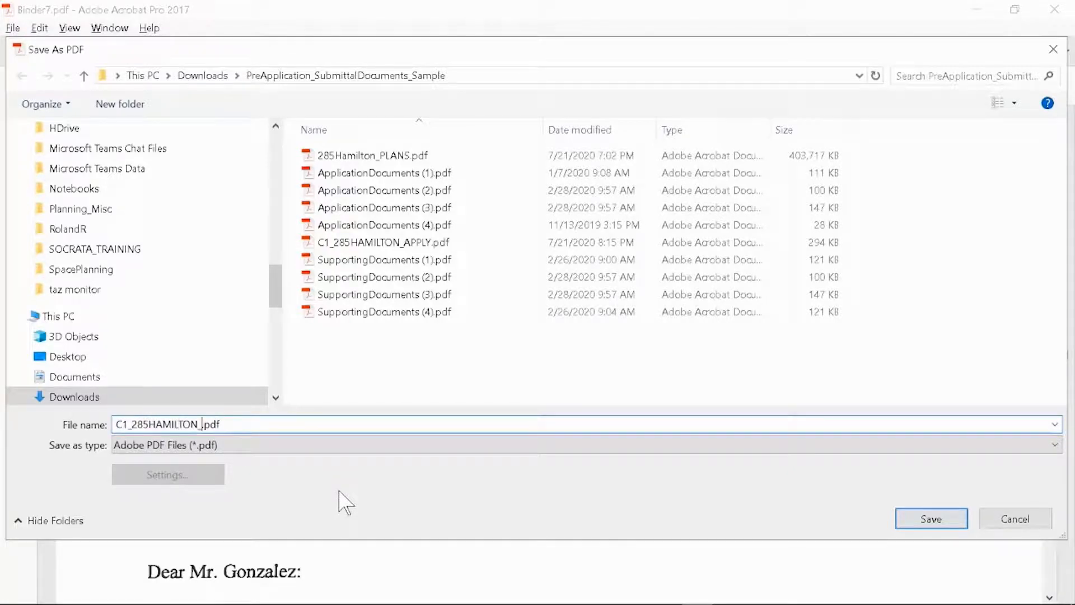
pyautogui.write('DOCS')
pyautogui.click(922, 519)
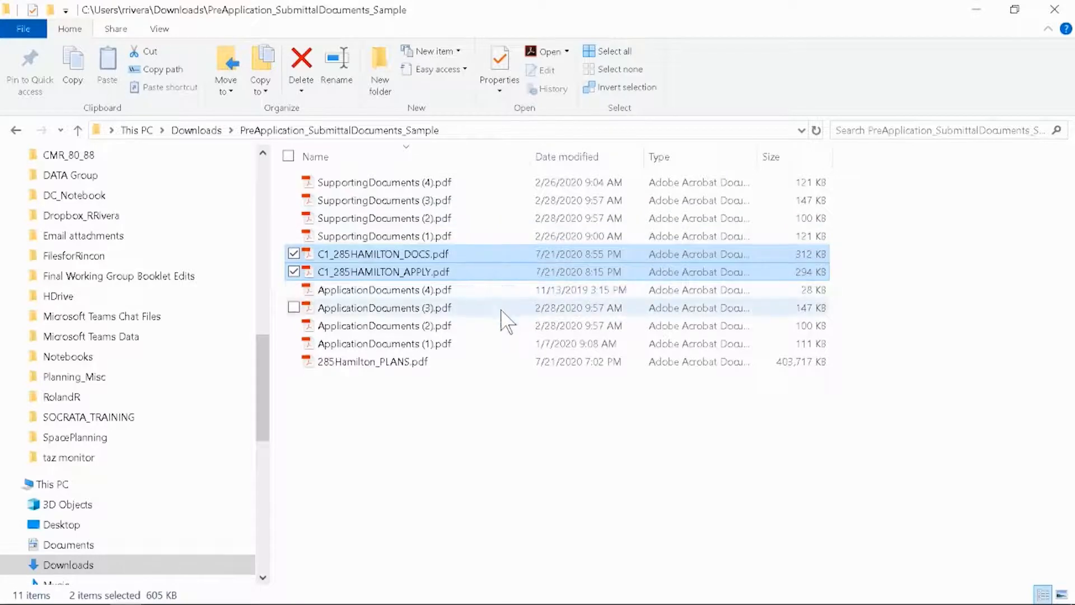
# Open 285Hamilton_PLANS.pdf from the sample folder and show its bookmarks
pyautogui.click(510, 364)
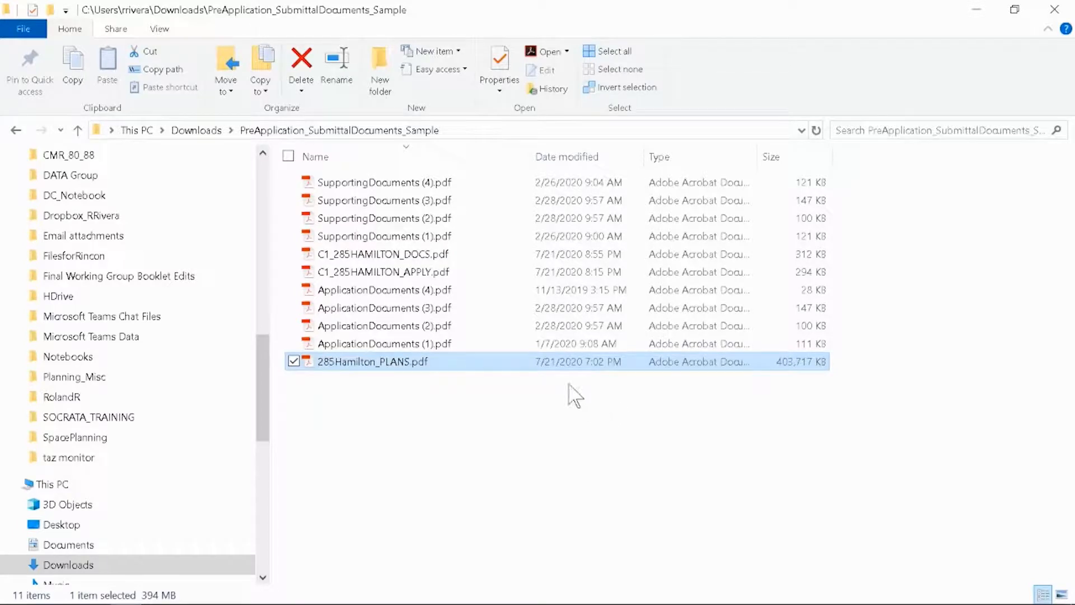
pyautogui.doubleClick(513, 365)
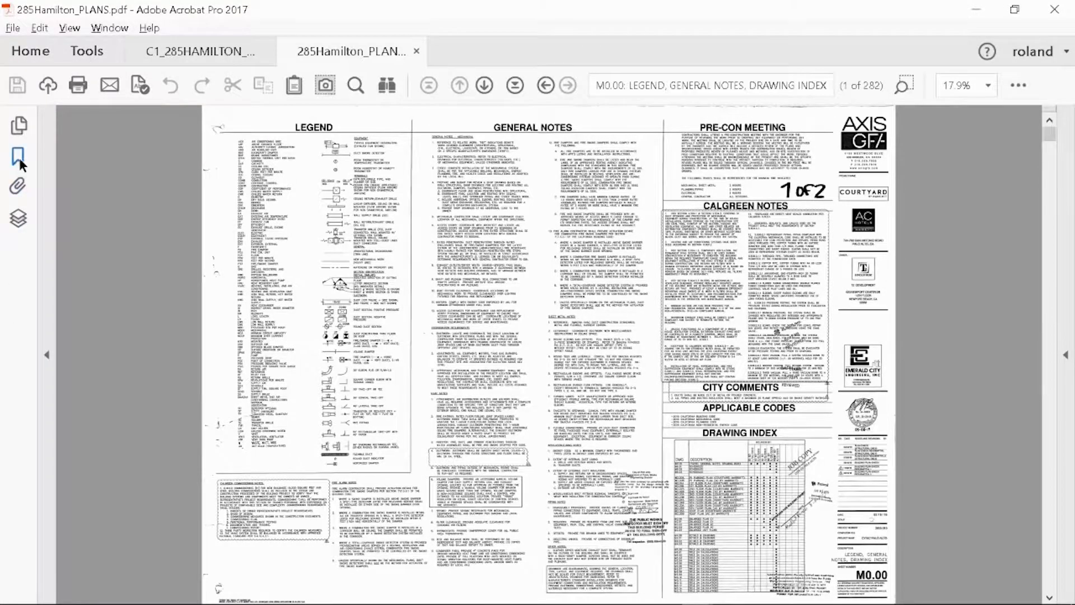
pyautogui.click(23, 156)
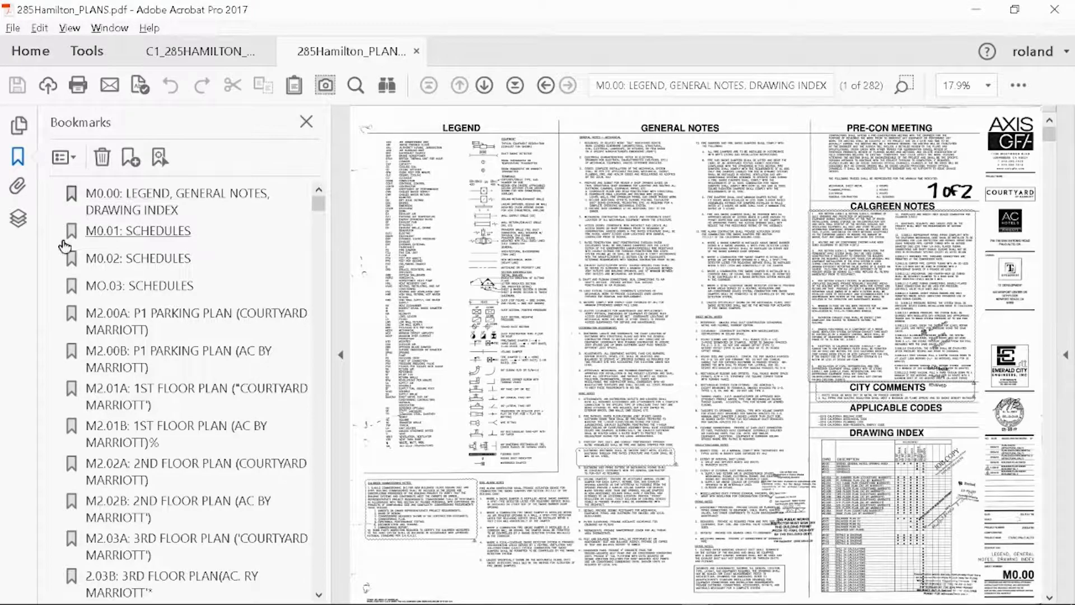
# Check the plan set's bookmarks by jumping to sheets from M0.00, M0.02, M2.00A and M2.01A through to C8.1: CONSTRUCTION DETAILS
pyautogui.click(222, 213)
pyautogui.click(173, 259)
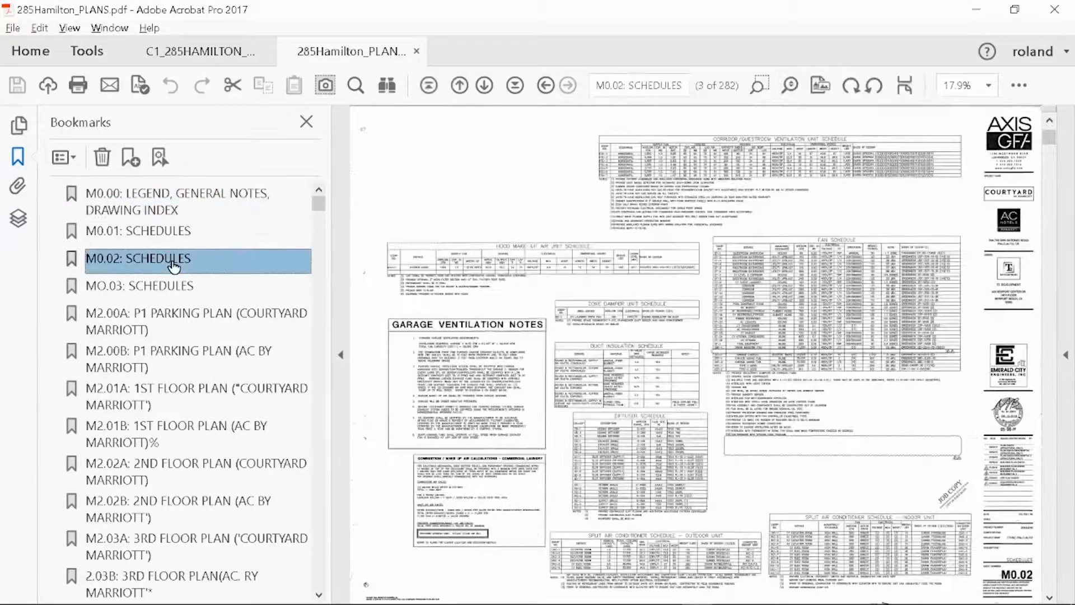
pyautogui.click(184, 318)
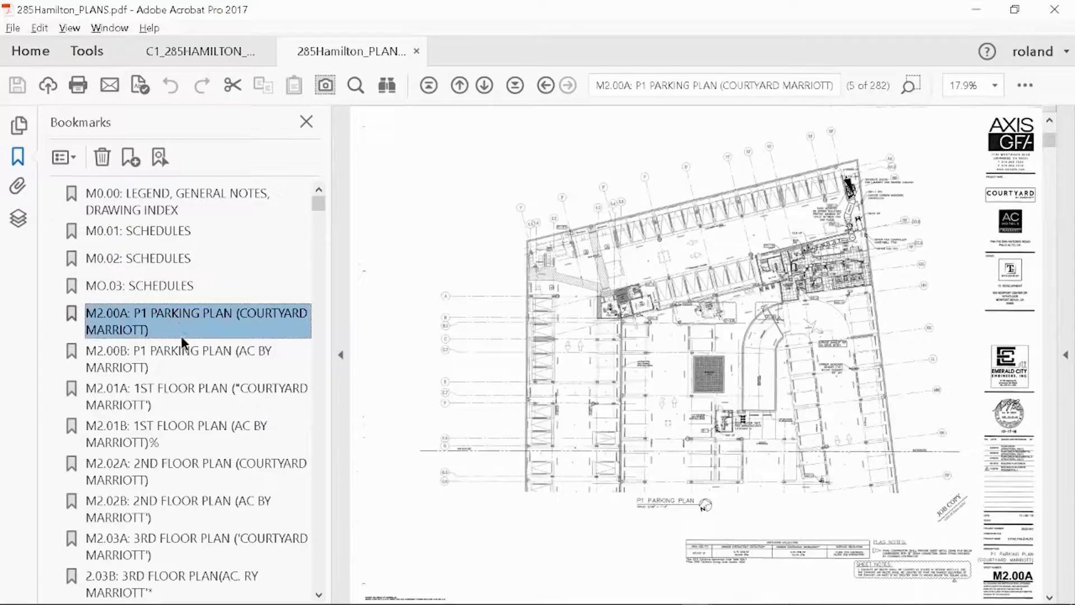
pyautogui.click(177, 394)
pyautogui.moveTo(319, 203); pyautogui.dragTo(312, 574)
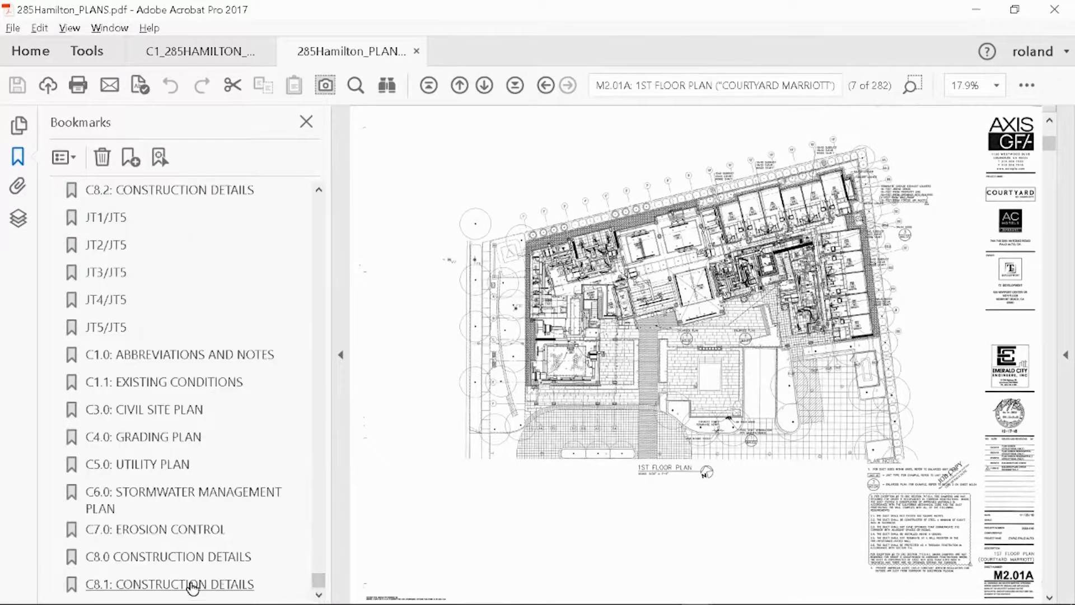
pyautogui.click(192, 587)
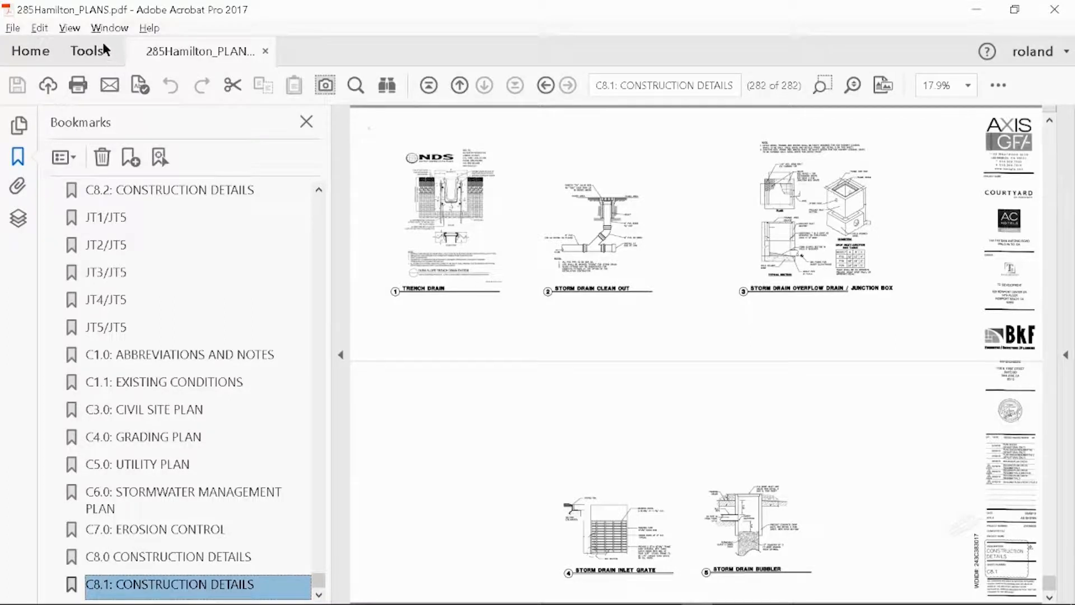
# Split 285Hamilton_PLANS.pdf by number of pages in Organize Pages, with 141 pages per file
pyautogui.click(88, 55)
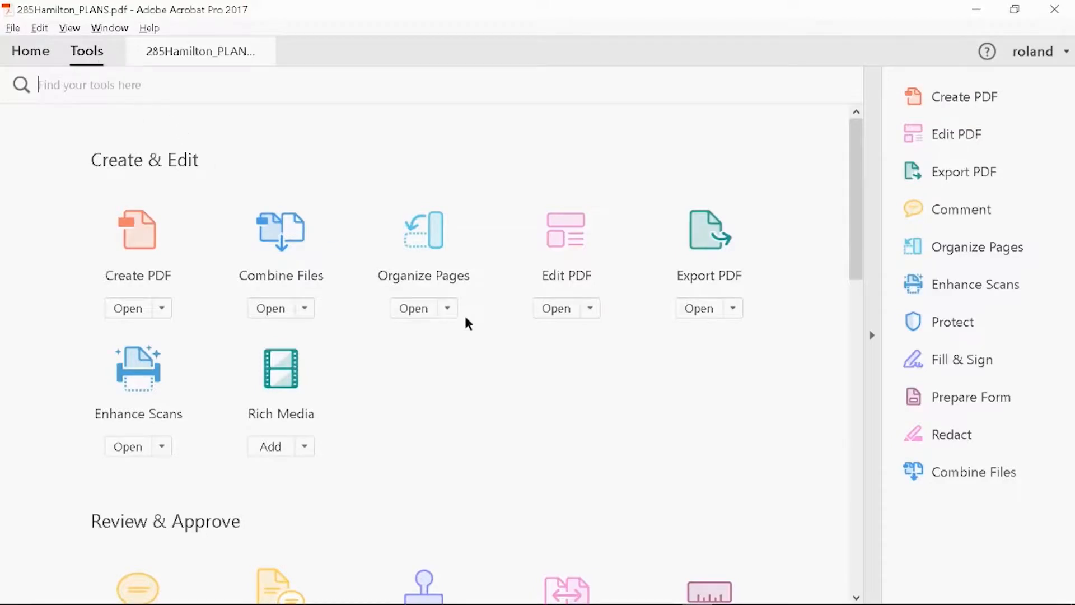
pyautogui.click(414, 309)
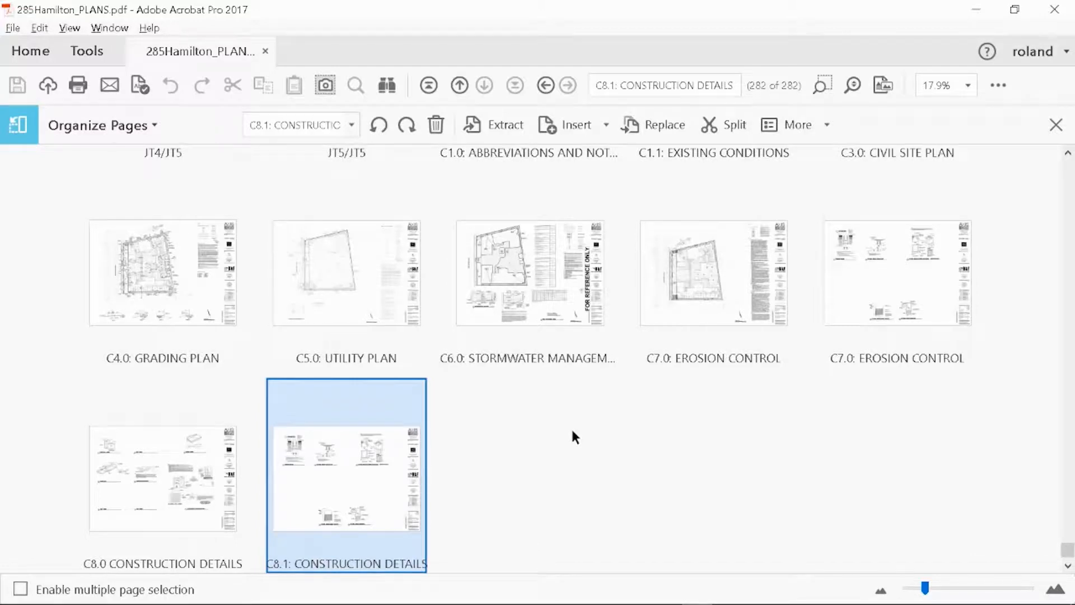
pyautogui.click(728, 126)
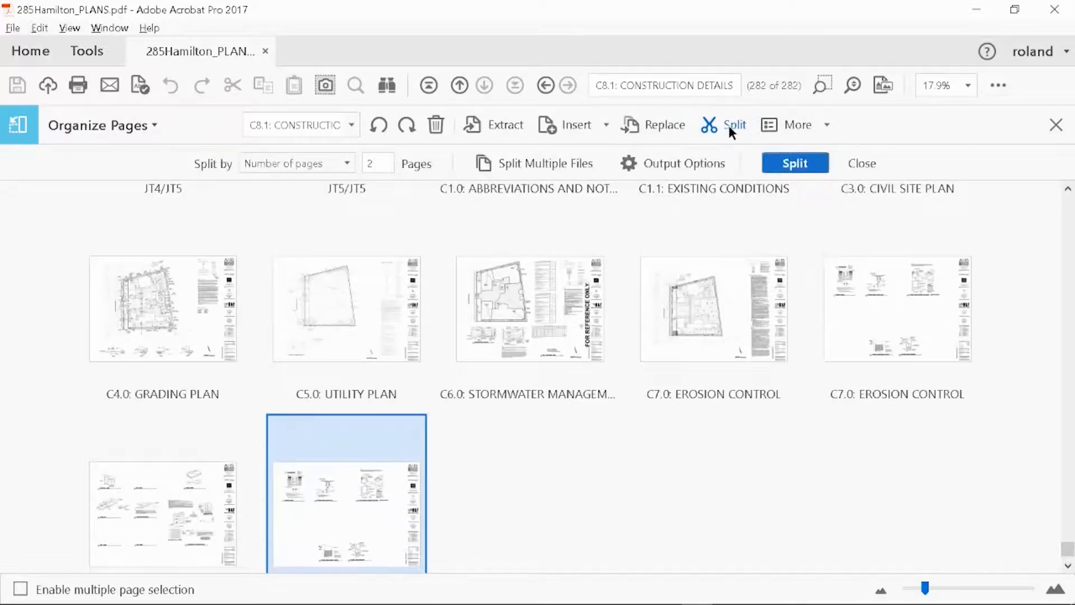
pyautogui.click(347, 165)
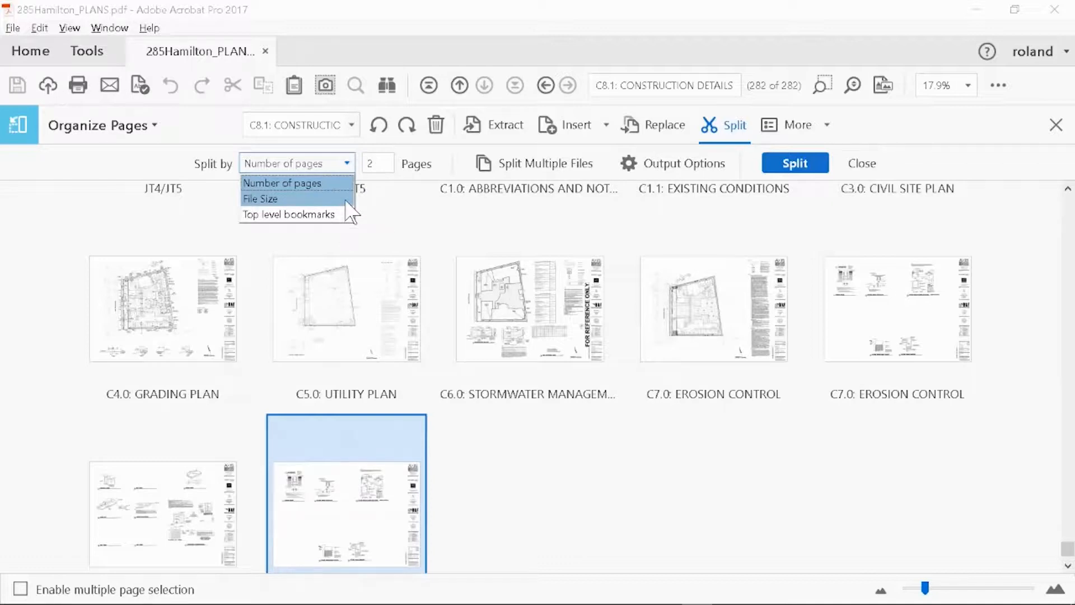
pyautogui.click(343, 182)
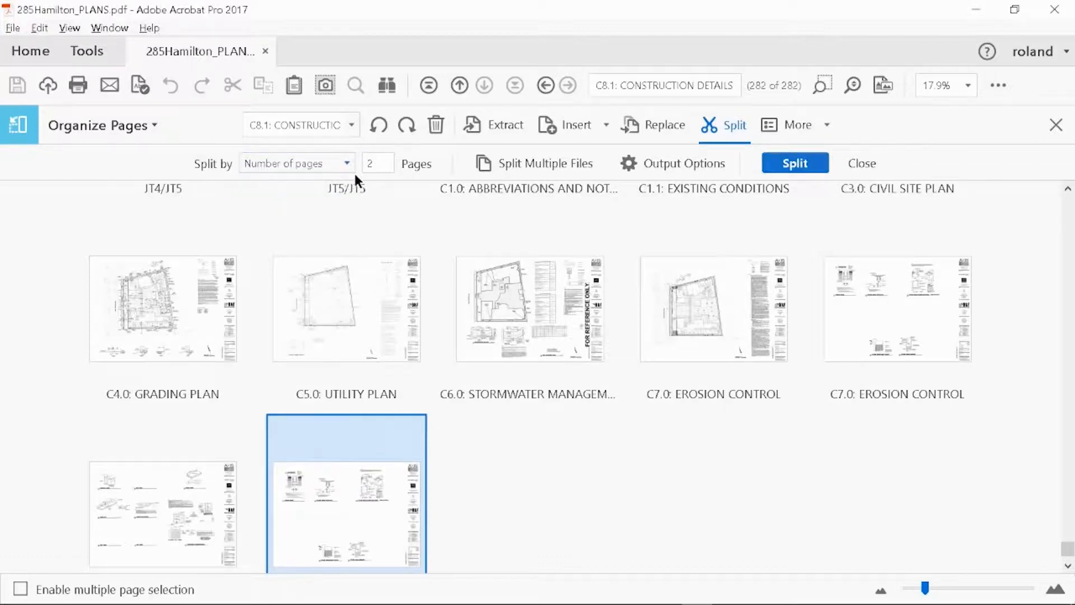
pyautogui.click(378, 164)
pyautogui.write('141')
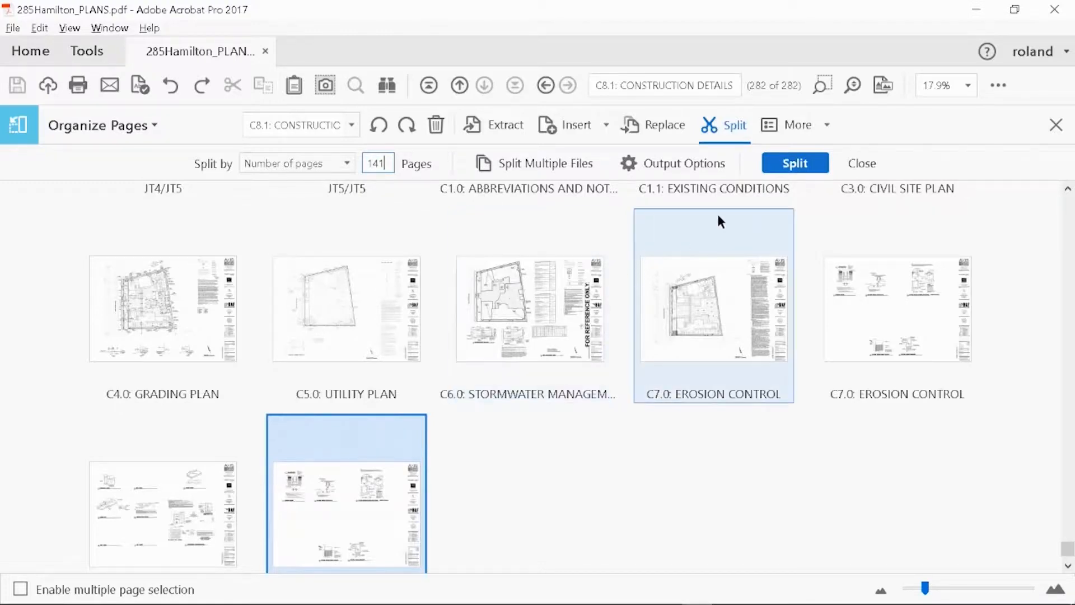
pyautogui.click(808, 172)
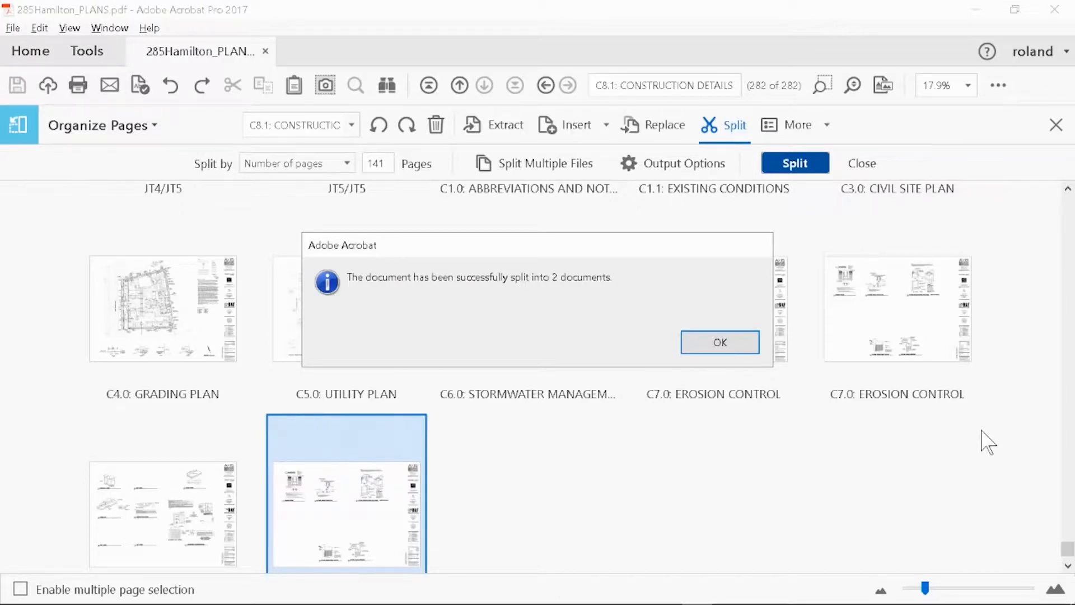
pyautogui.click(749, 347)
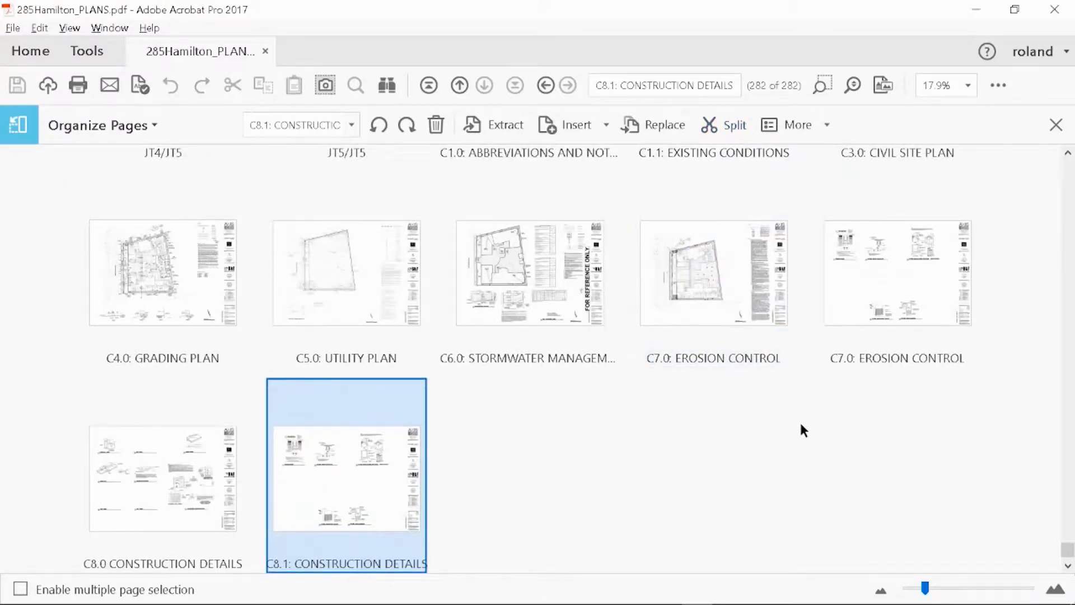
# Switch to the PreApplication_SubmittalDocuments_Sample folder in File Explorer and check the file size of 285Hamilton_PLANS_Part1.pdf
pyautogui.hotkey('alt', 'Tab')
pyautogui.hotkey('alt', 'Tab')
pyautogui.click(807, 470)
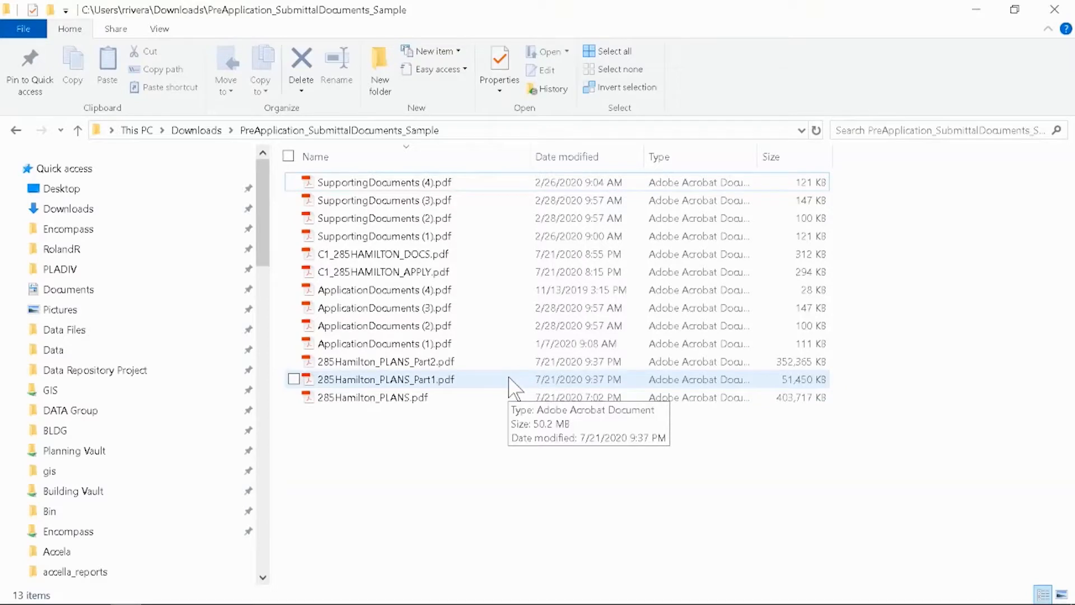
pyautogui.click(510, 384)
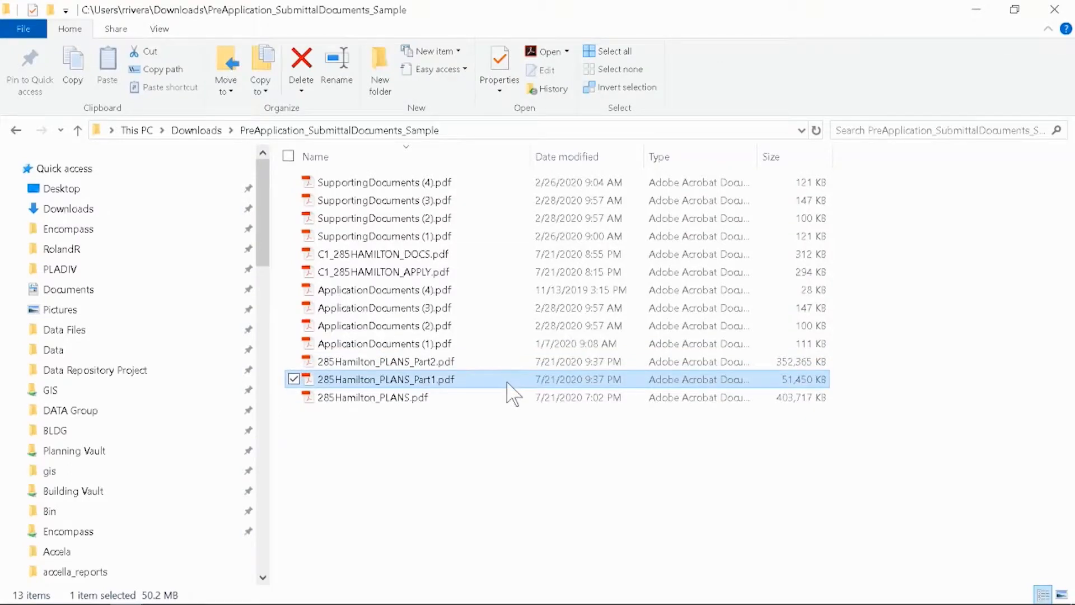
pyautogui.click(507, 384)
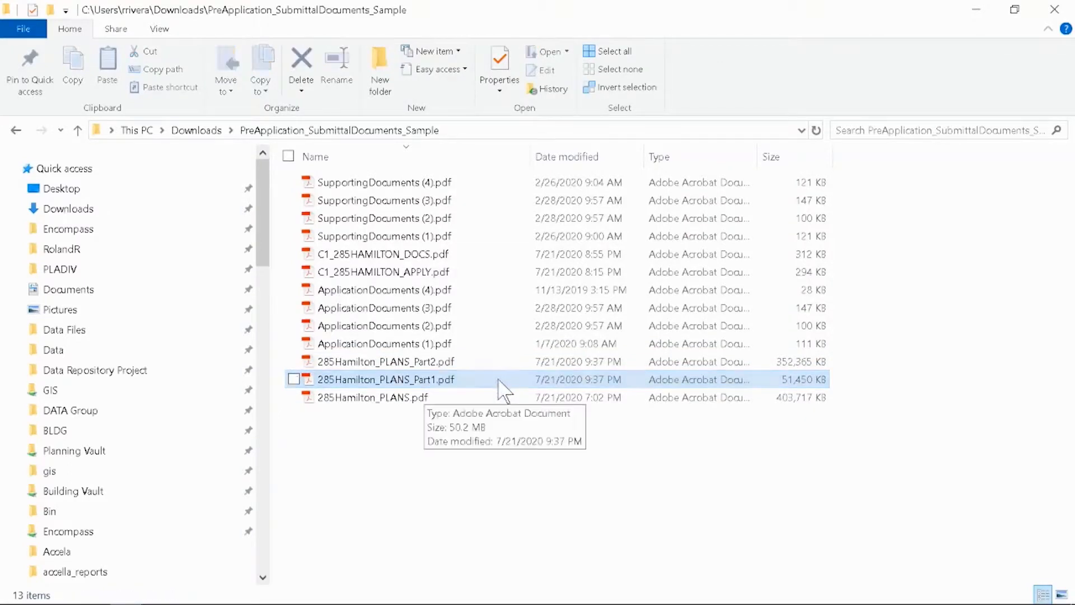
# Rename 285Hamilton_PLANS_Part1.pdf as C1_285HAMILTON_PLAN01.pdf
pyautogui.rightClick(442, 380)
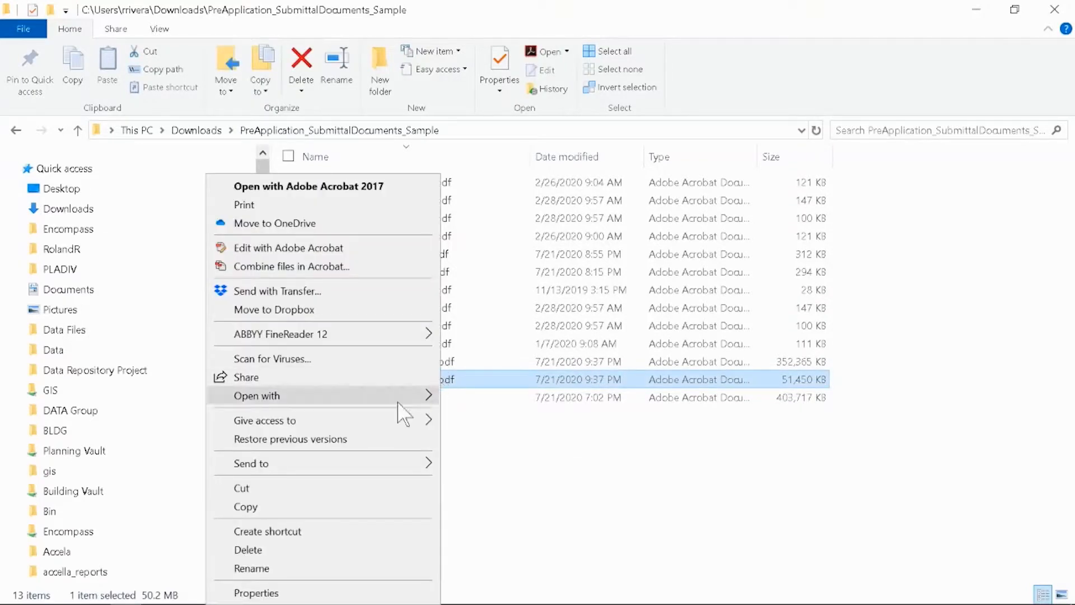
pyautogui.click(328, 566)
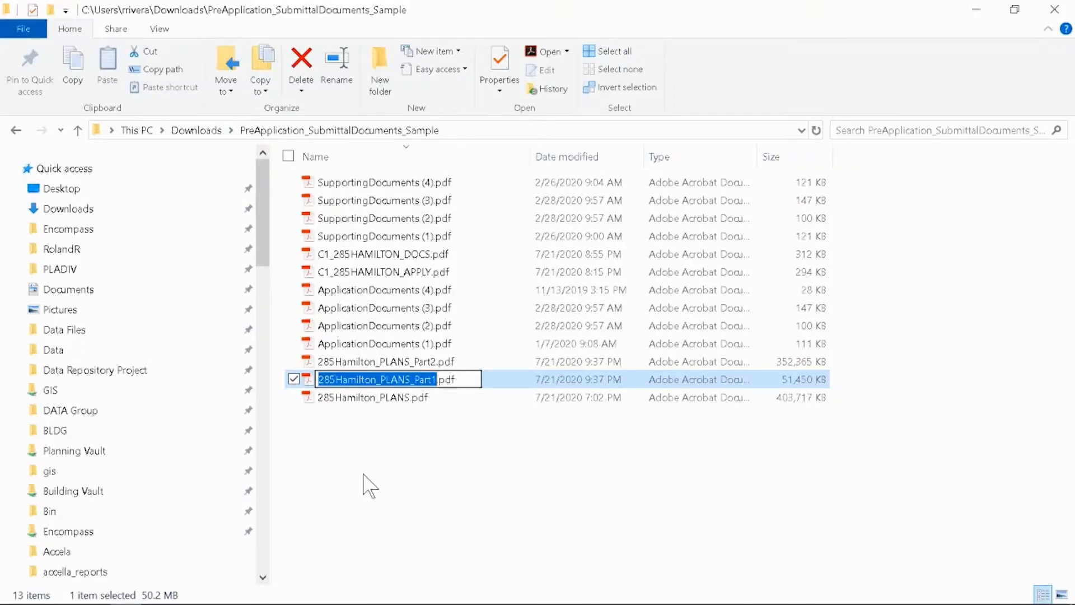
pyautogui.write('c')
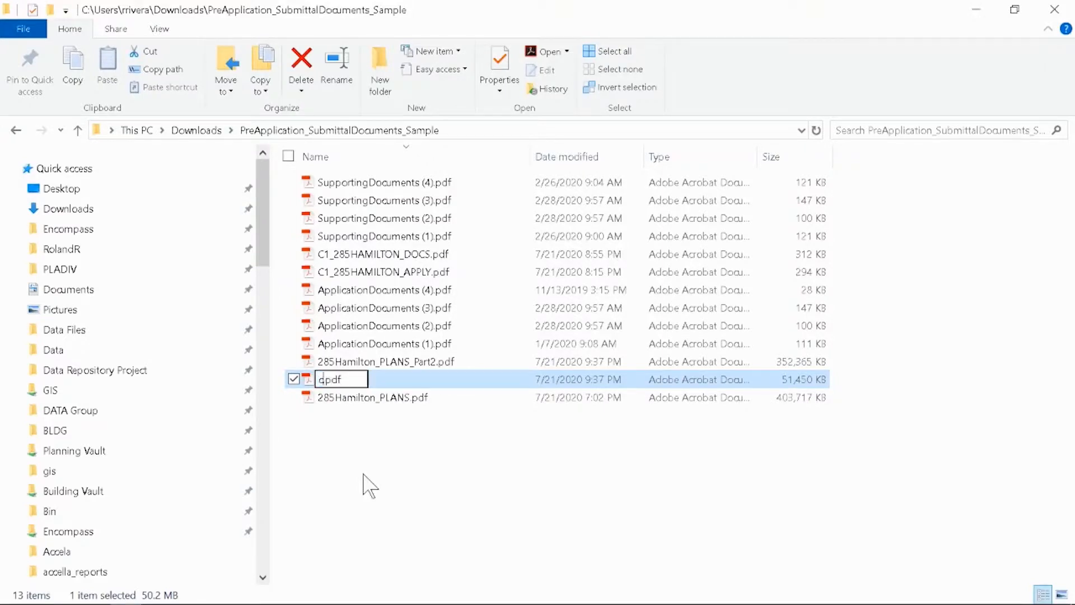
pyautogui.press('BackSpace')
pyautogui.write('C1')
pyautogui.write('_')
pyautogui.write('285HAMILTO')
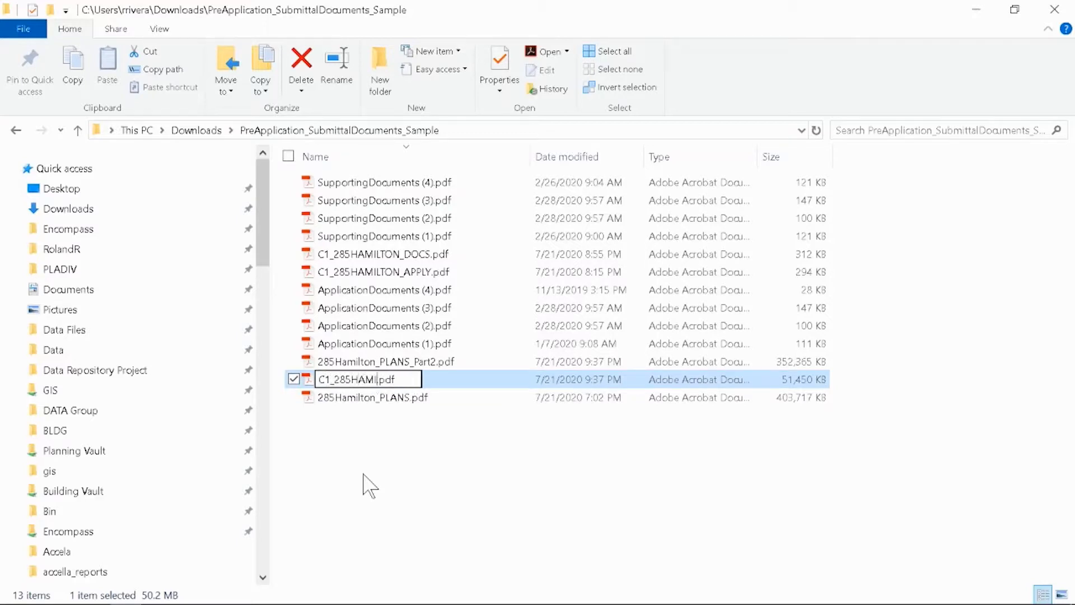
pyautogui.write('N')
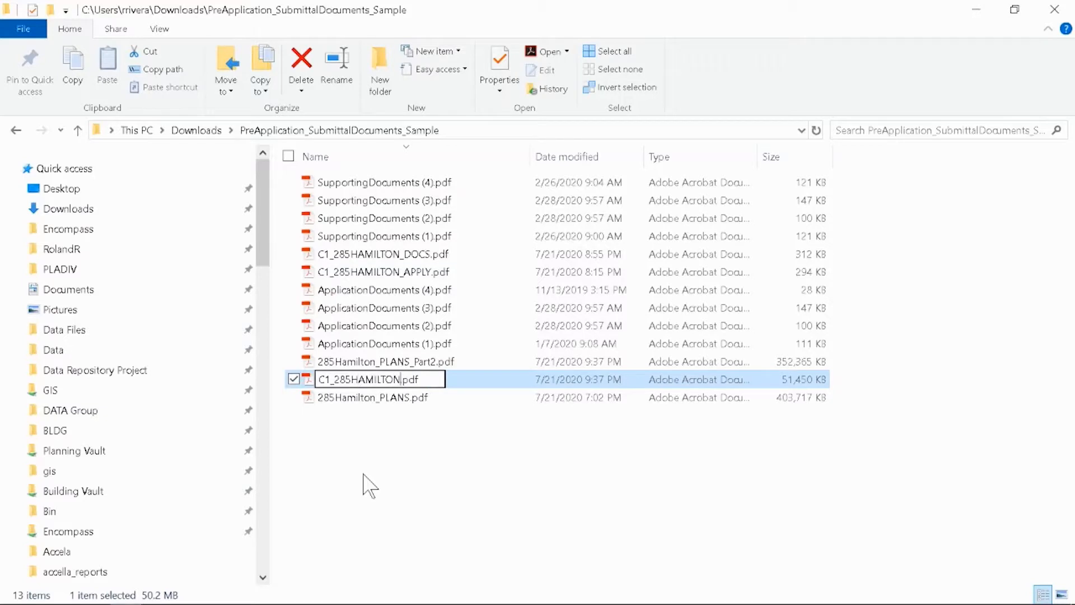
pyautogui.write('_PLAN01')
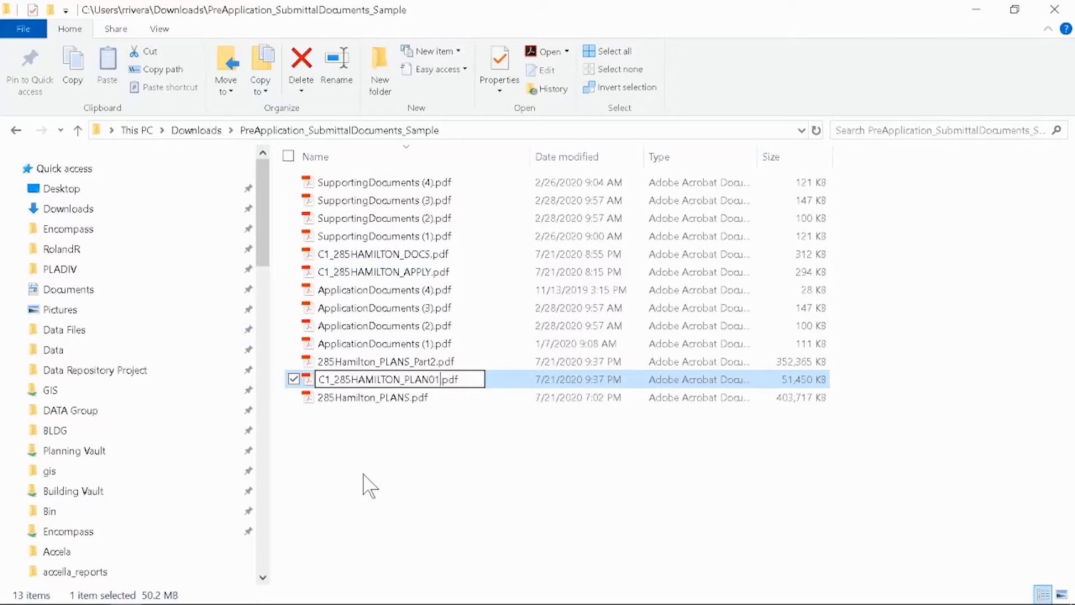
pyautogui.press('Return')
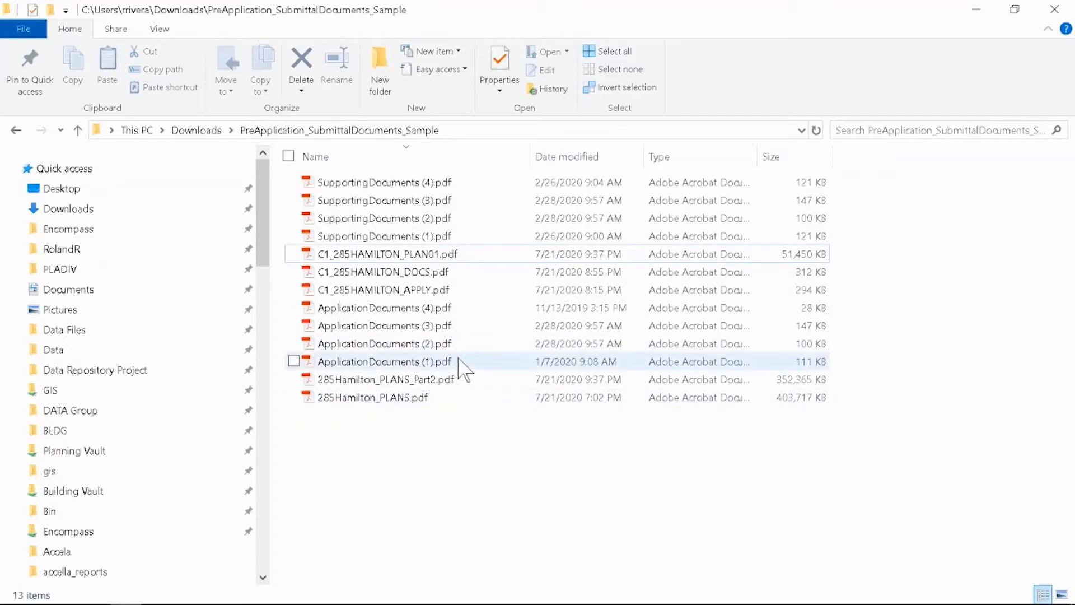
# Rename 285Hamilton_PLANS_Part2.pdf as C1_285HAMILTON_PLAN02.pdf
pyautogui.click(430, 381)
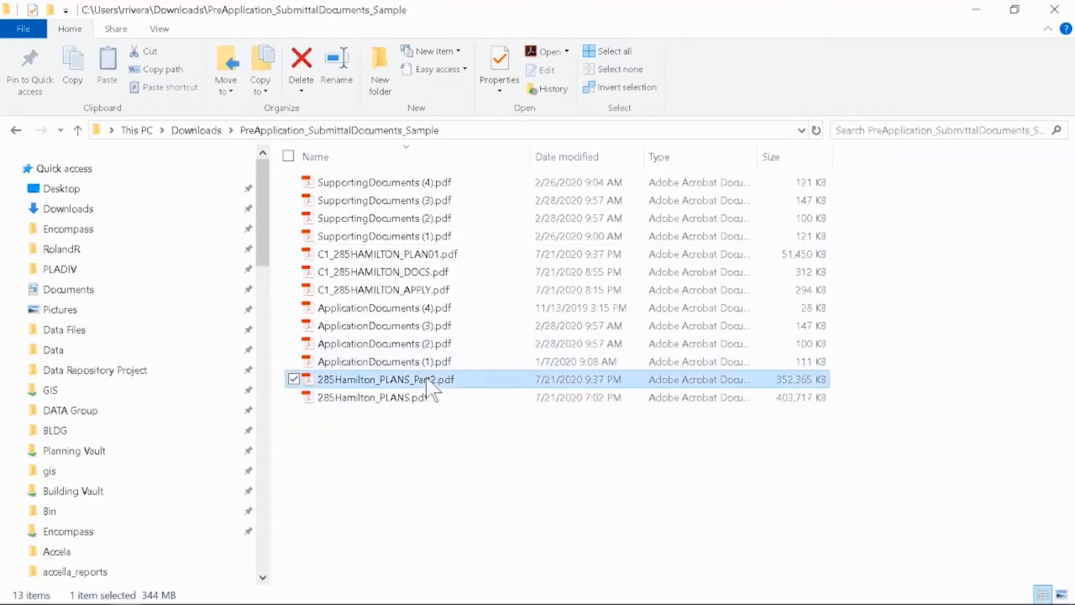
pyautogui.rightClick(430, 381)
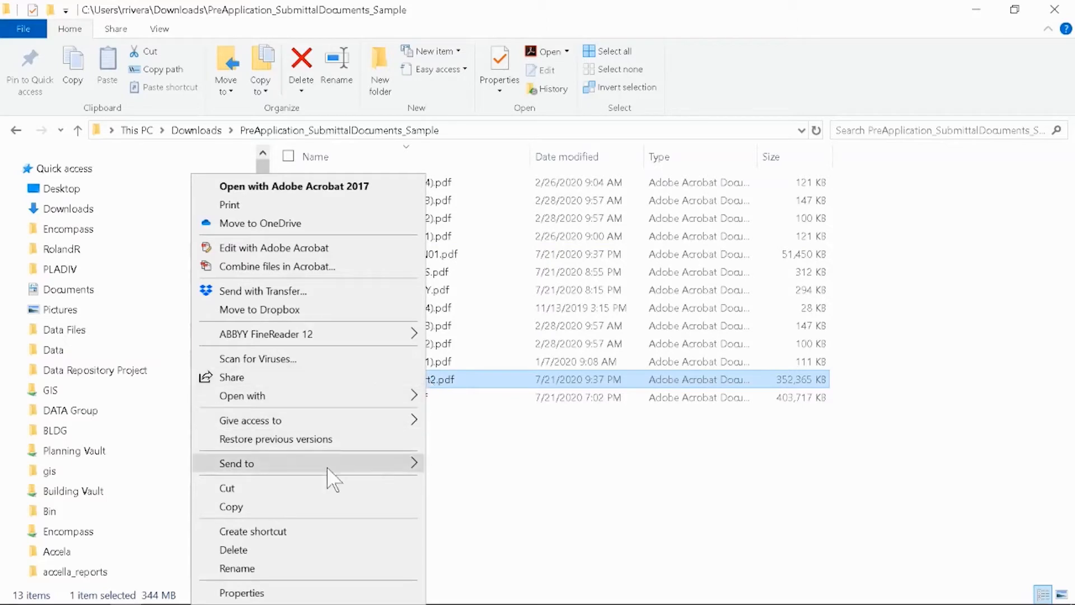
pyautogui.click(312, 571)
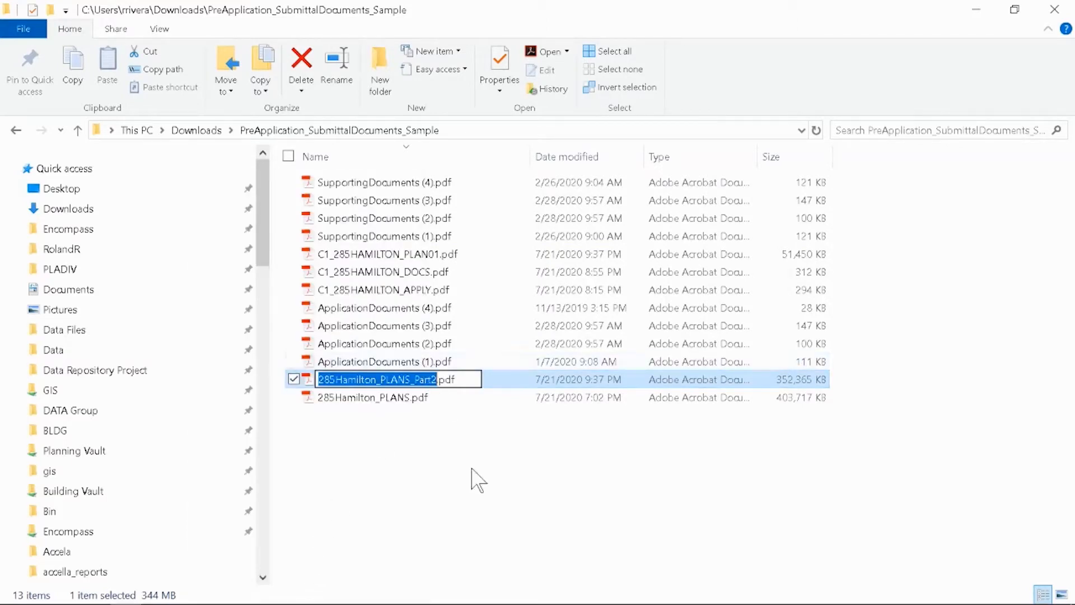
pyautogui.write('C1')
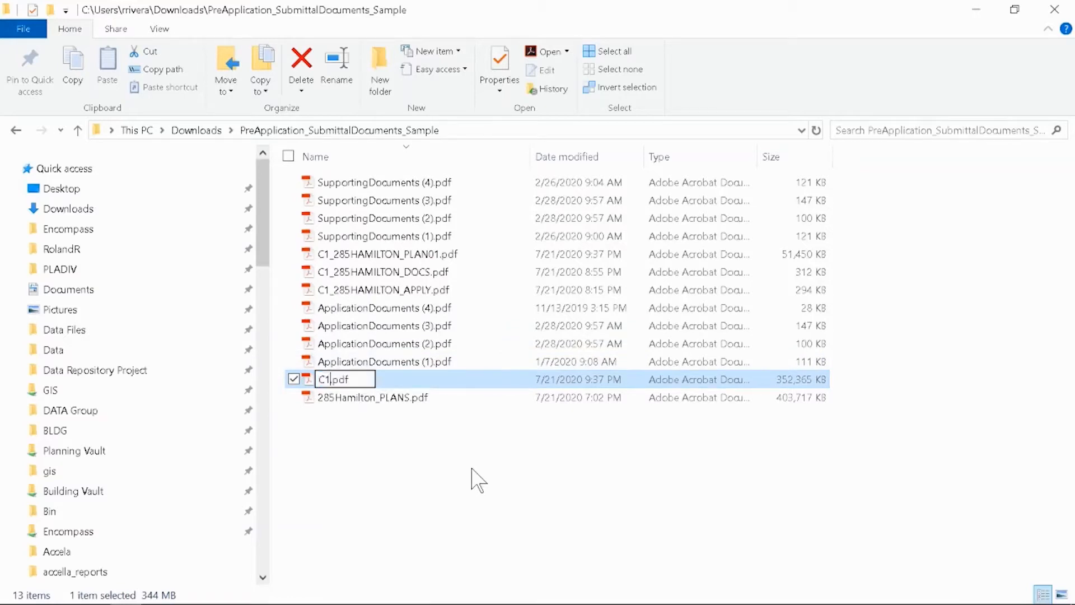
pyautogui.write('_')
pyautogui.write('285HAMILT')
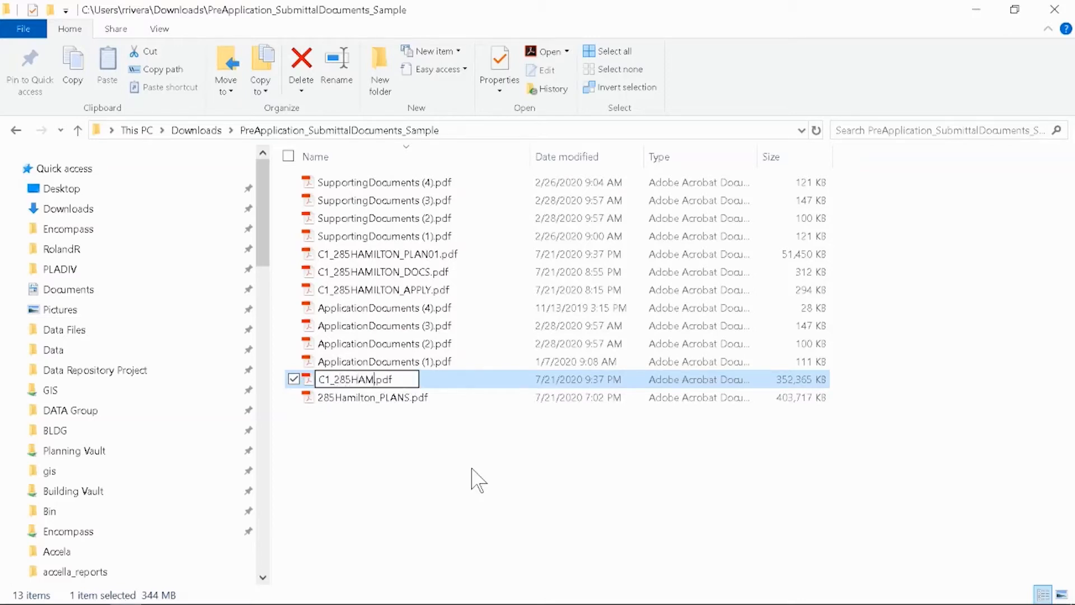
pyautogui.write('ON_')
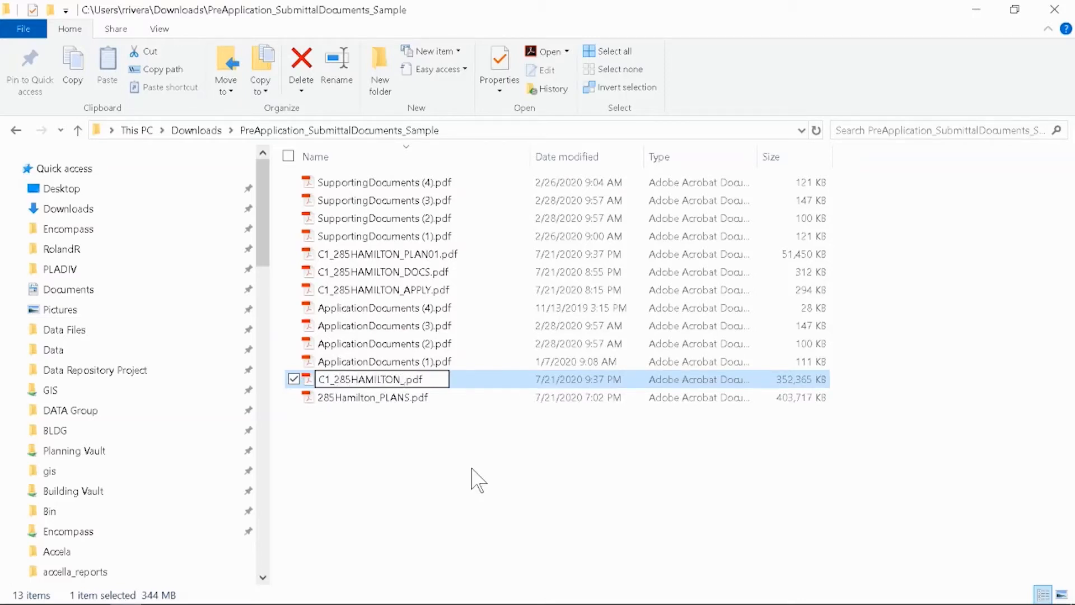
pyautogui.write('PLAN02')
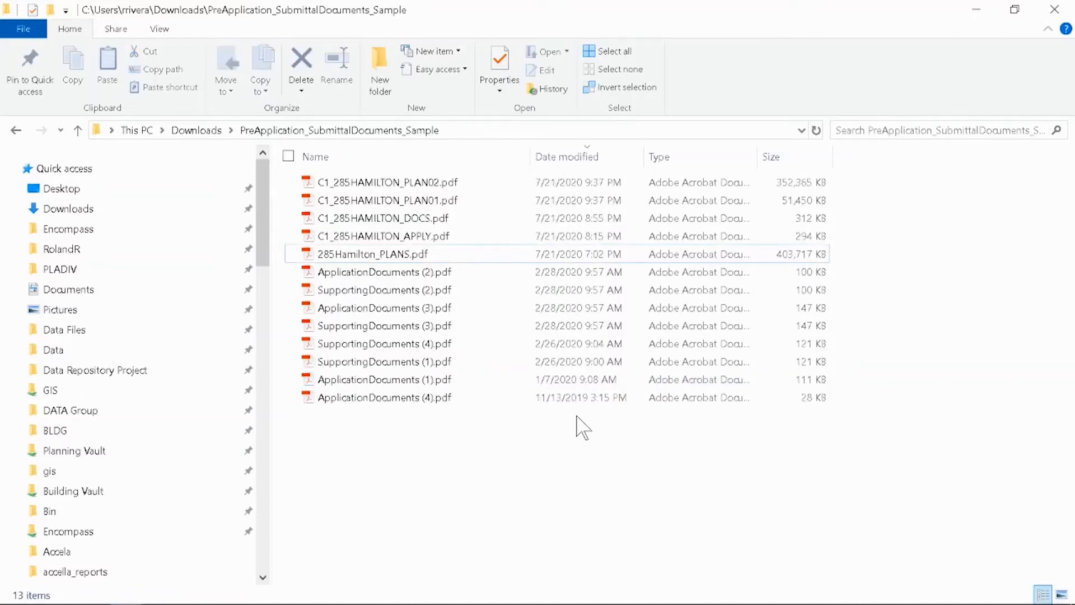
# Sort the folder by name in ascending order and select the four C1_285HAMILTON files, APPLY, DOCS, PLAN01 and PLAN02
pyautogui.click(439, 159)
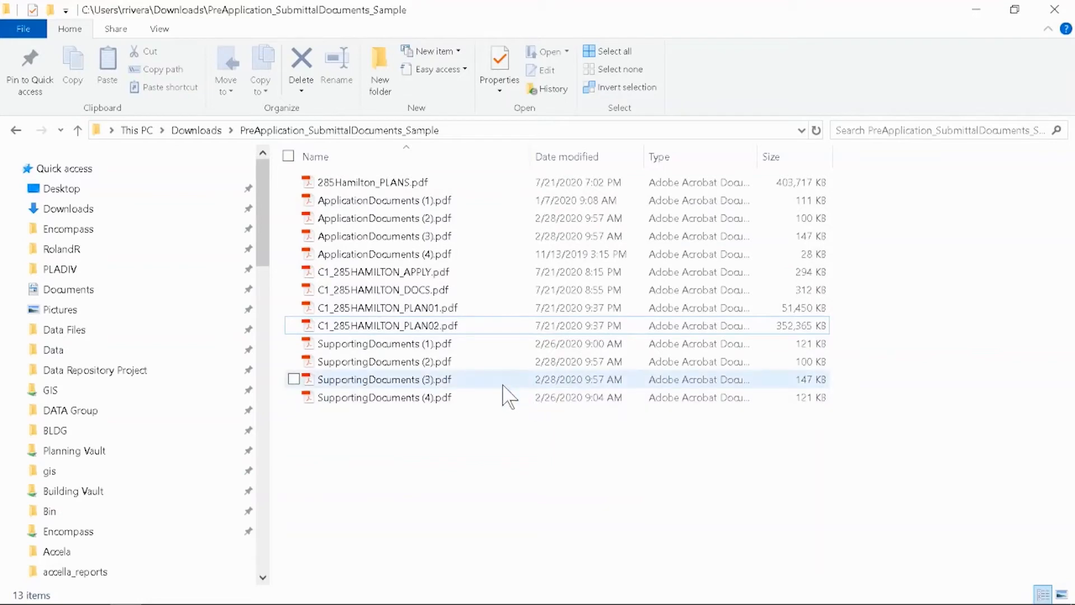
pyautogui.moveTo(475, 280); pyautogui.dragTo(487, 335)
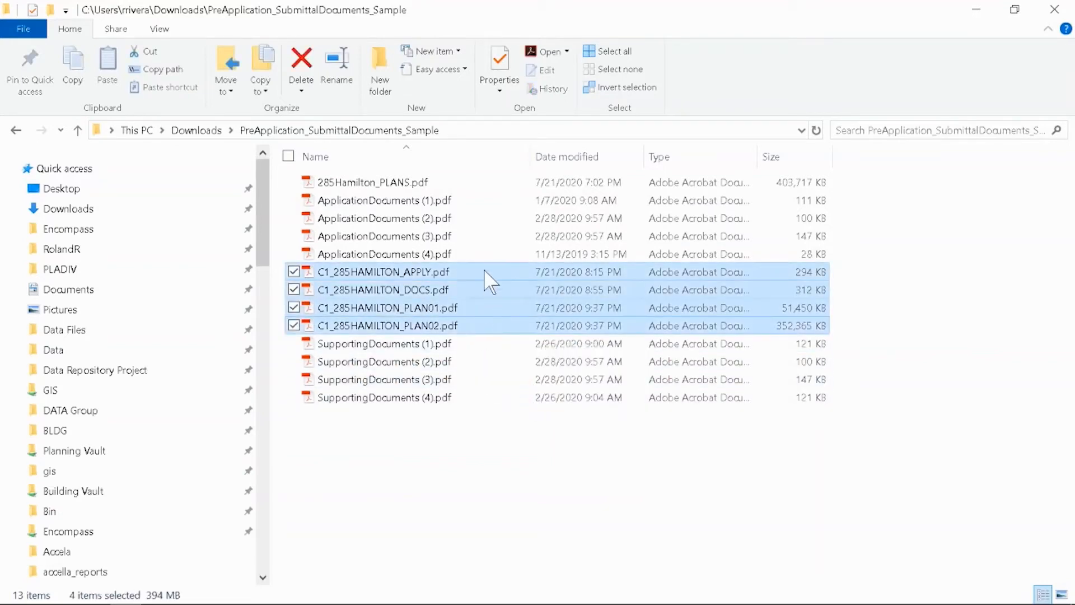